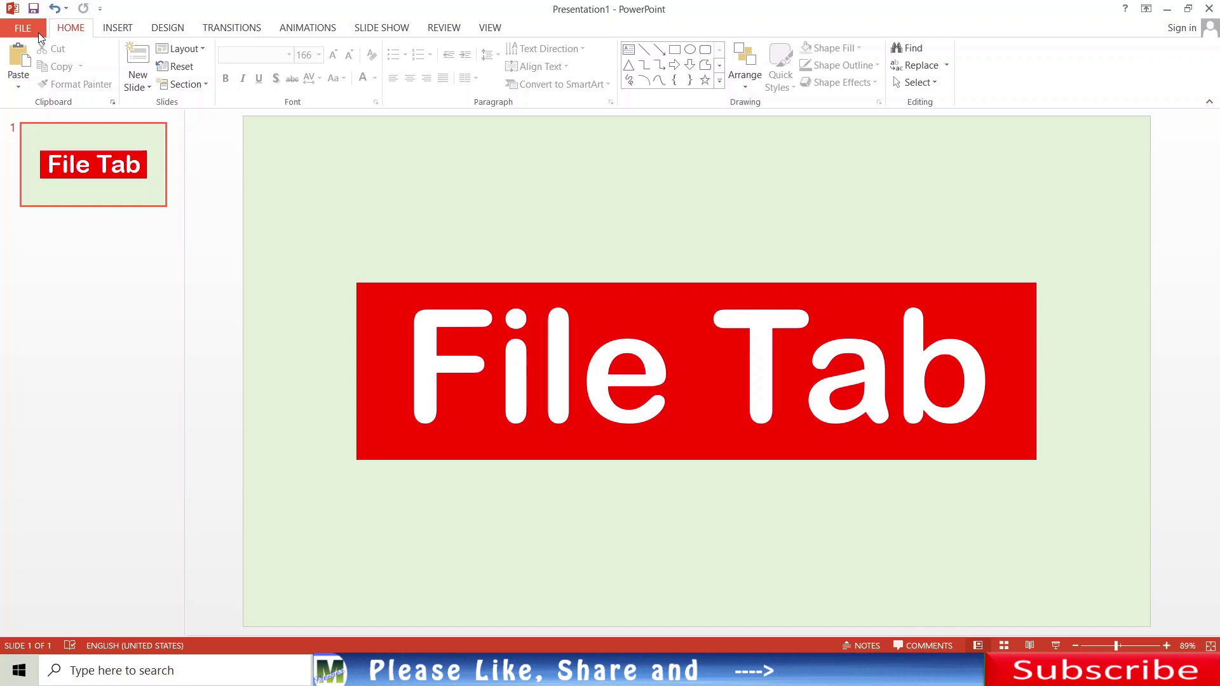
# Show the Info page and review the Check for Issues and Protect Presentation options
pyautogui.click(39, 33)
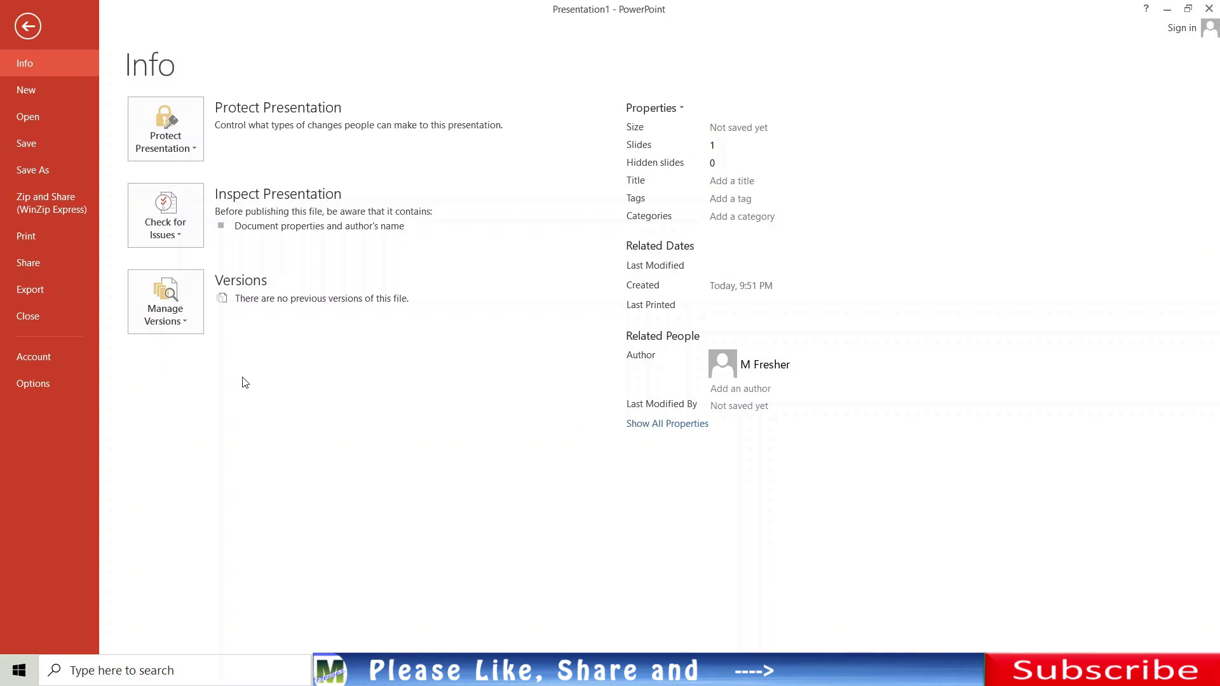
pyautogui.click(187, 231)
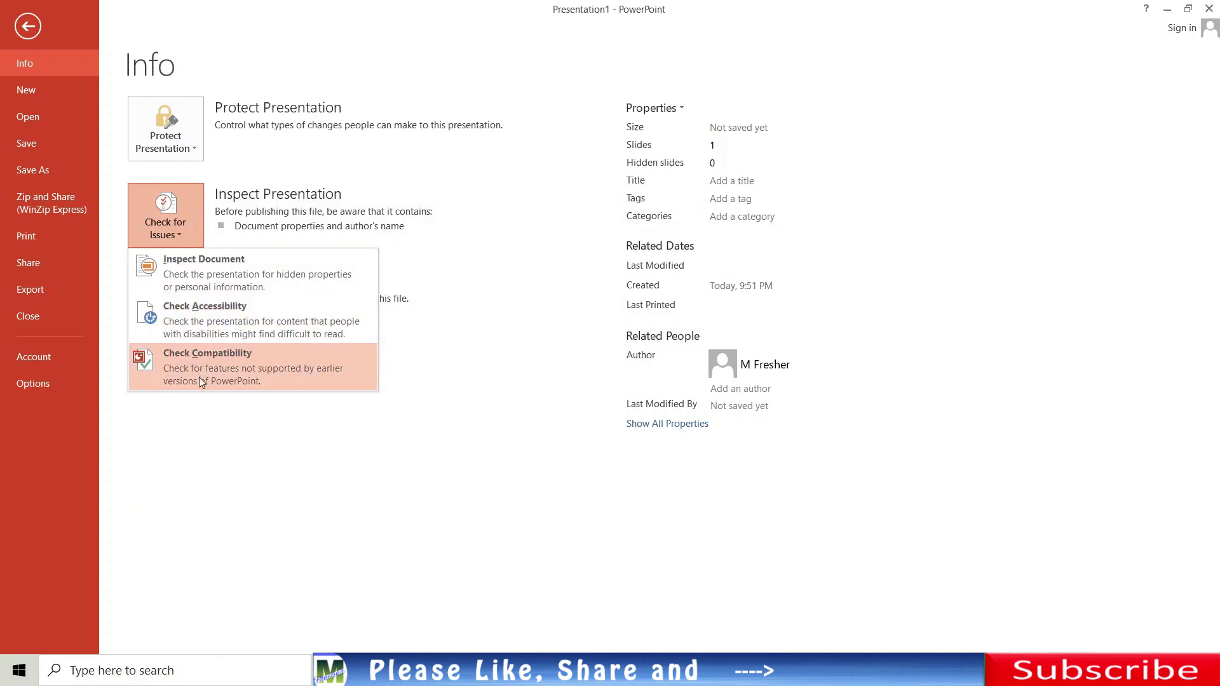
pyautogui.click(199, 144)
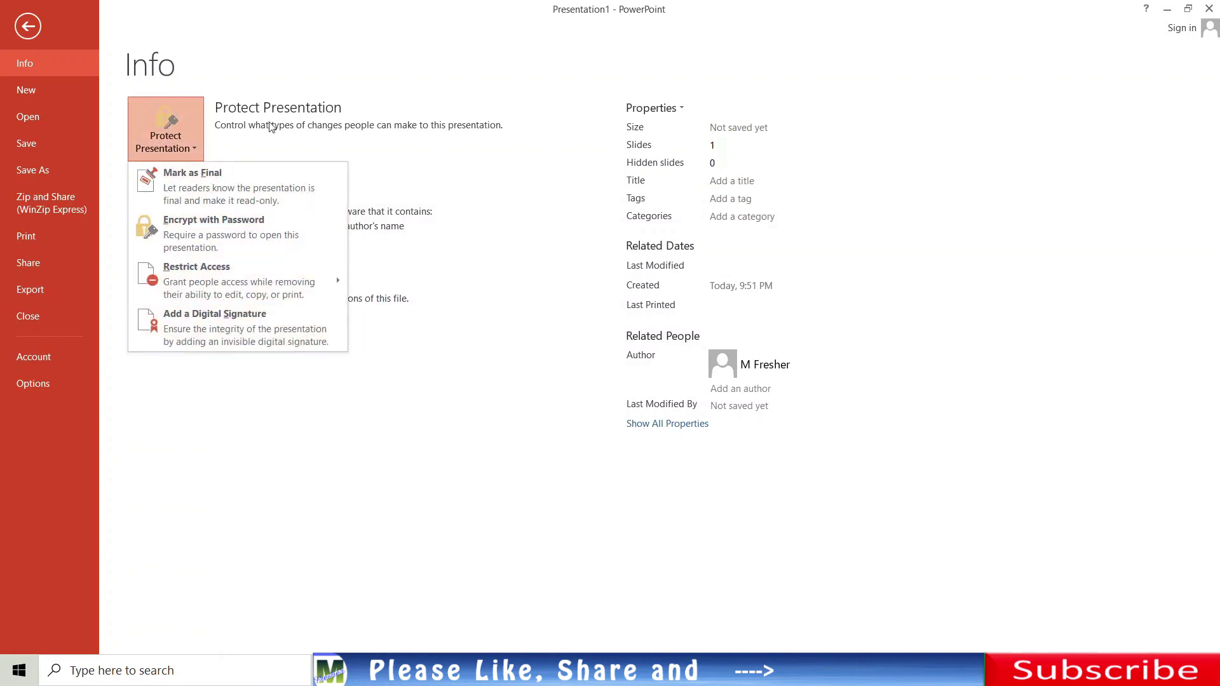
pyautogui.click(437, 158)
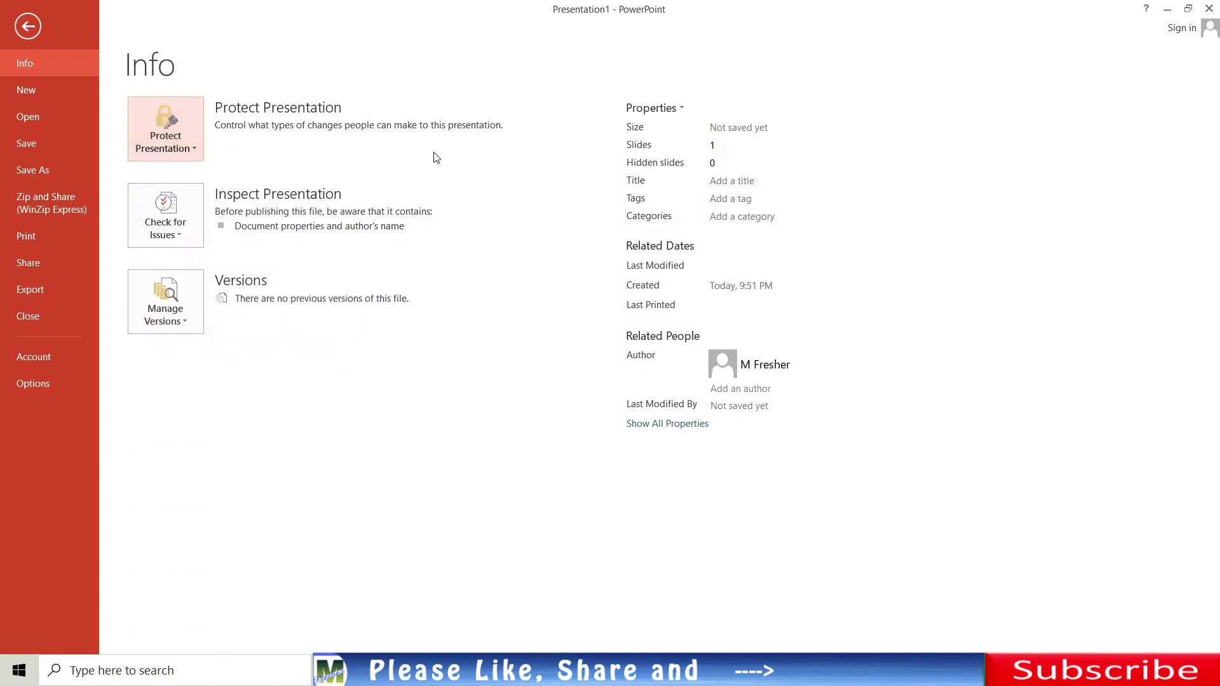
# Create a blank Presentation2 from the New page, then close it
pyautogui.click(52, 95)
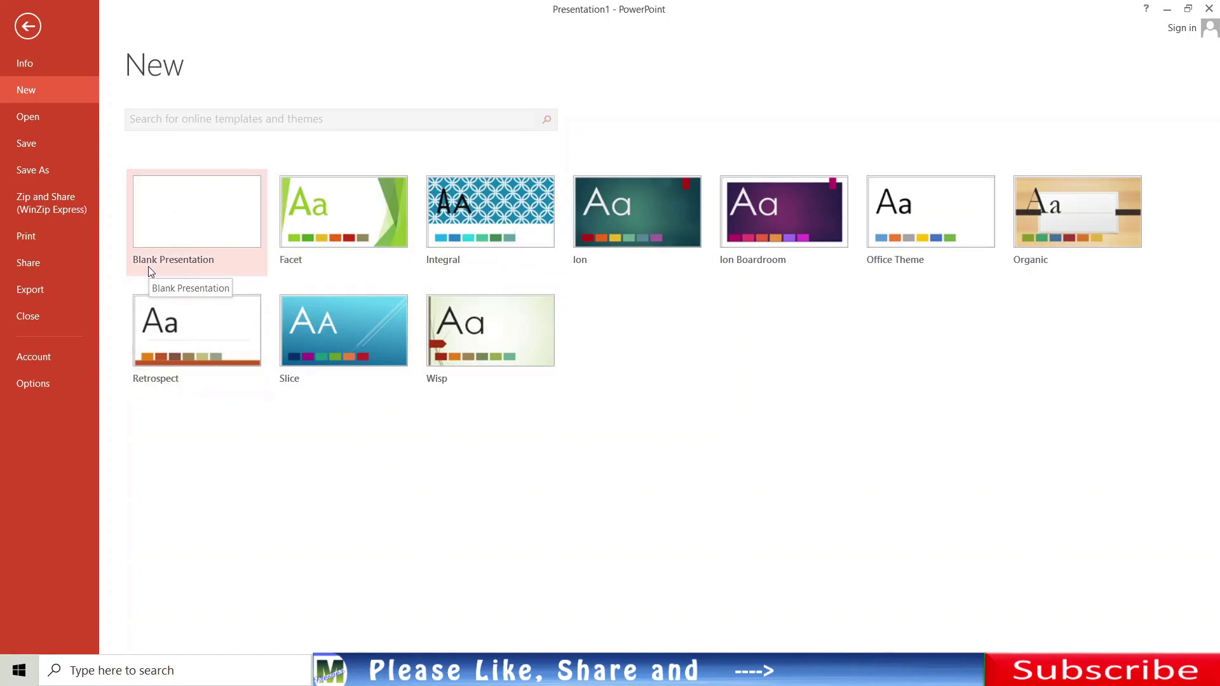
pyautogui.click(218, 224)
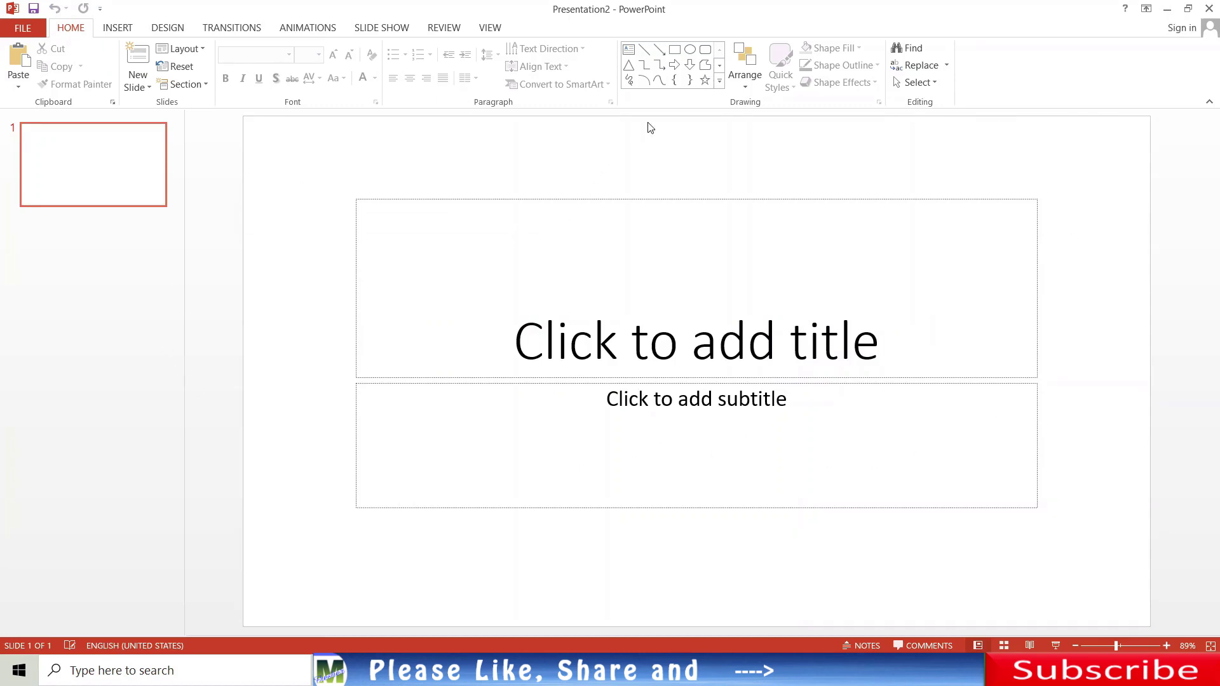
pyautogui.click(1212, 13)
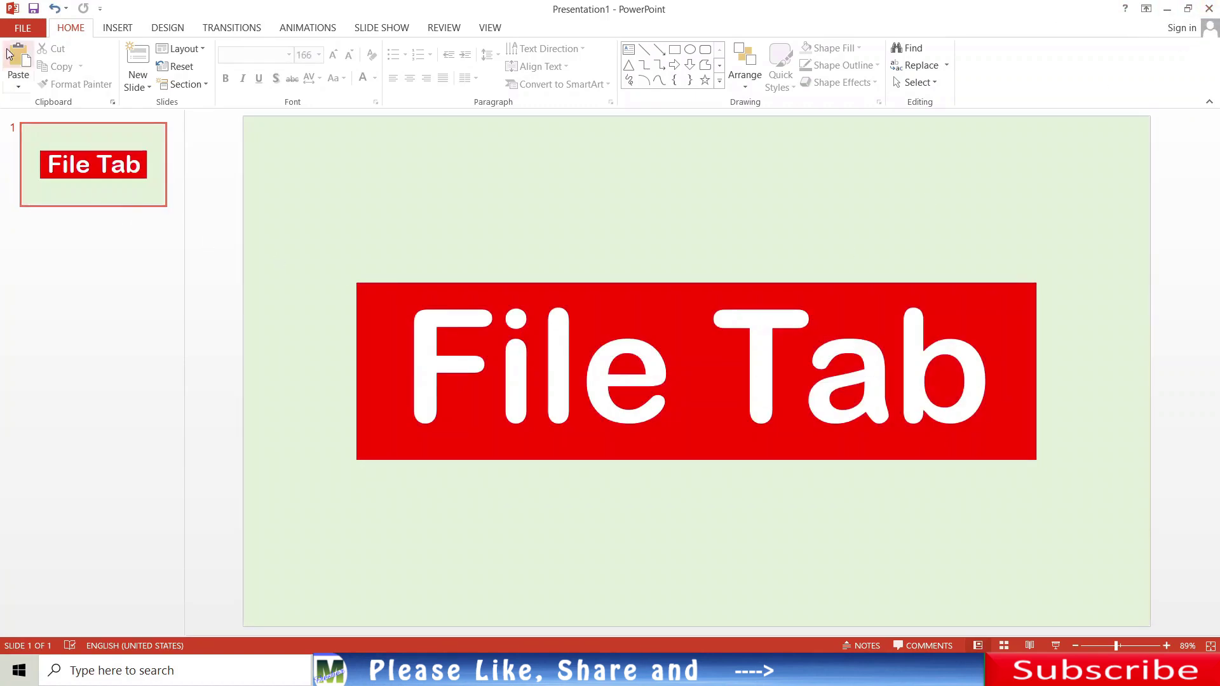
pyautogui.click(19, 28)
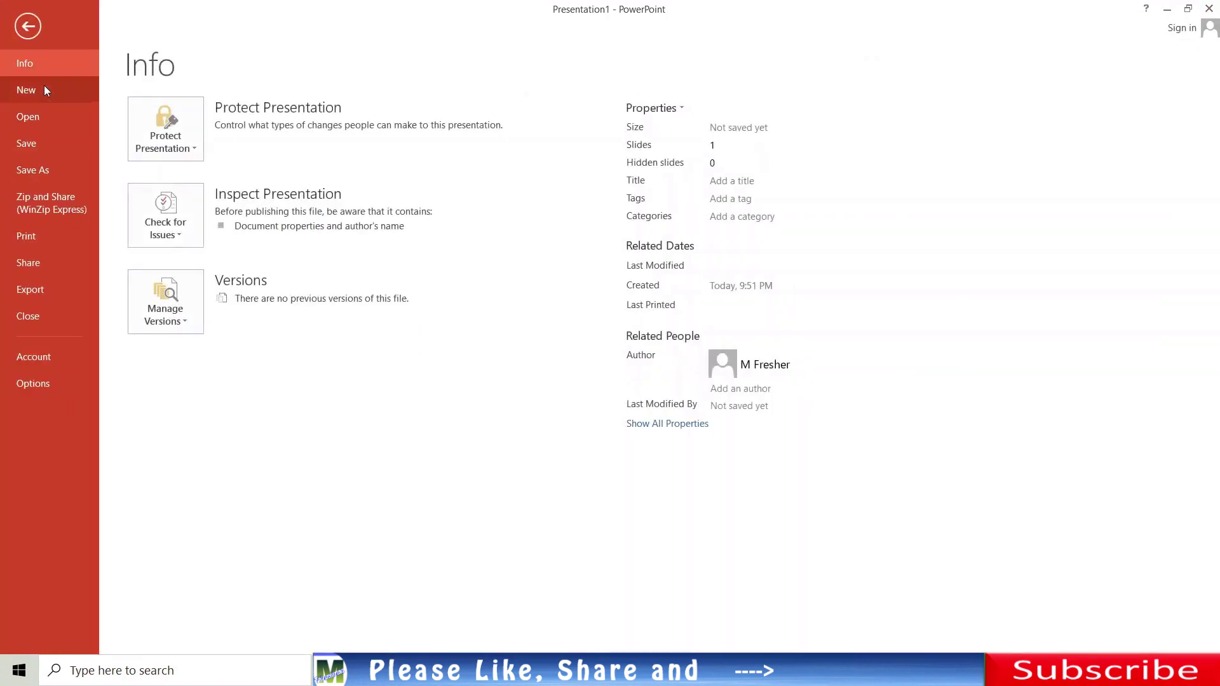
pyautogui.click(59, 120)
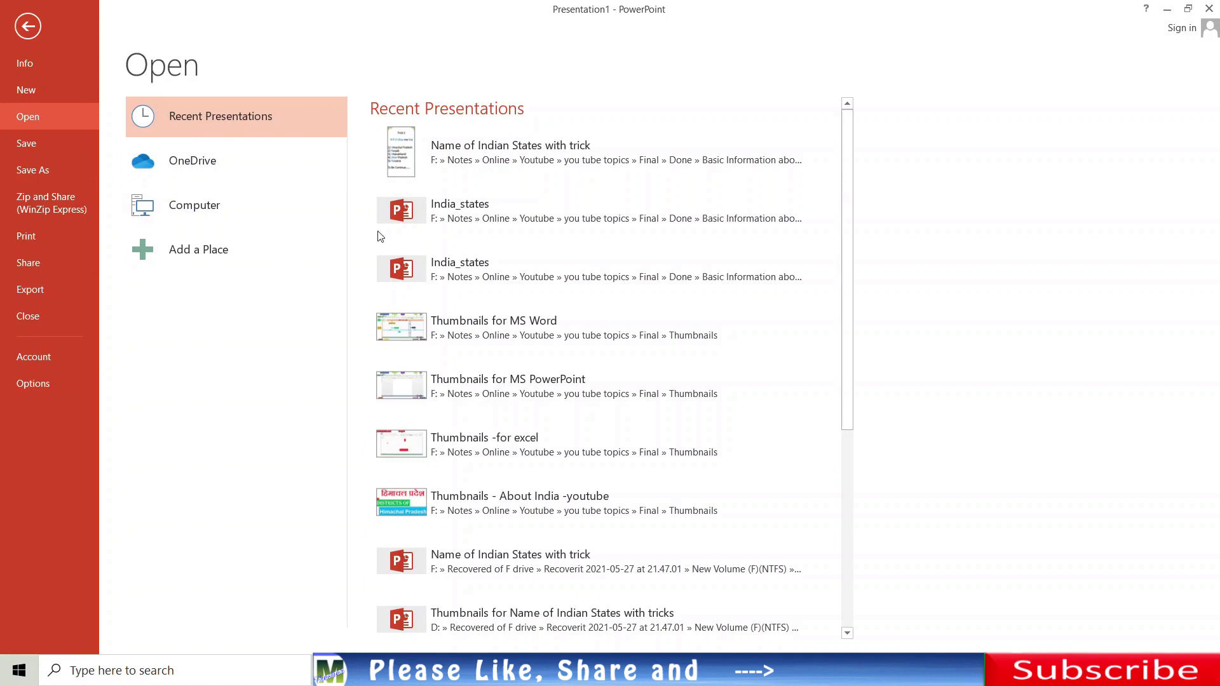
pyautogui.scroll(-2, 543, 131)
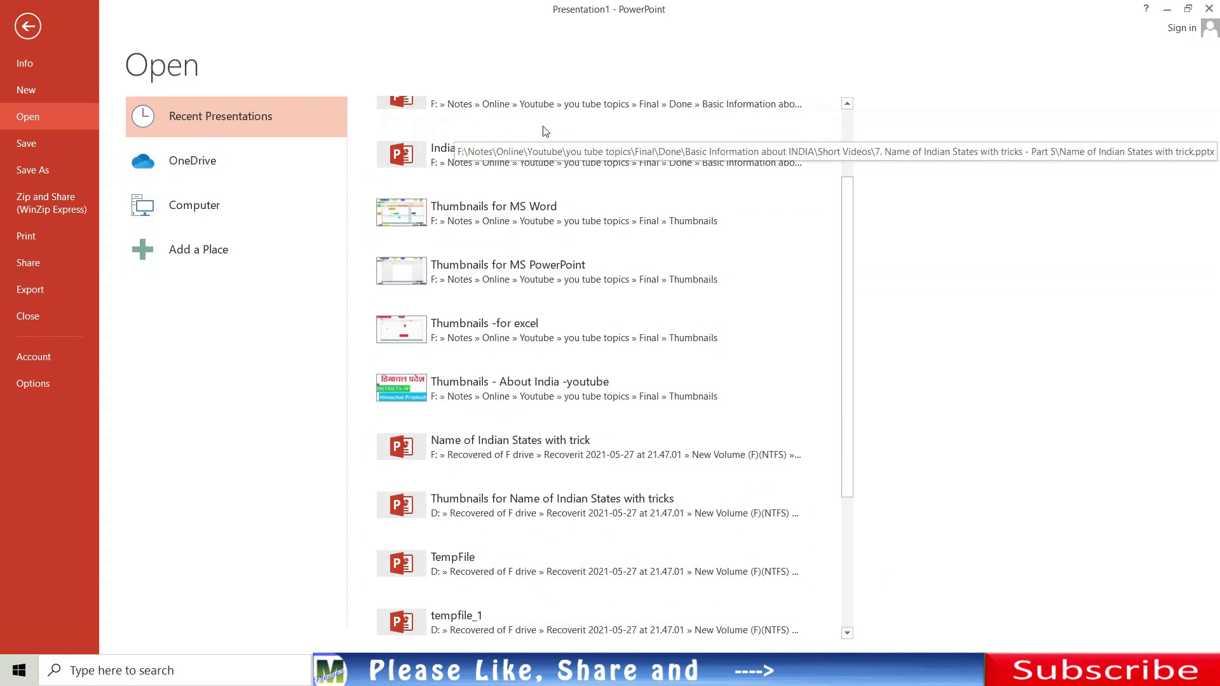
pyautogui.scroll(-3, 543, 130)
pyautogui.scroll(-1, 588, 212)
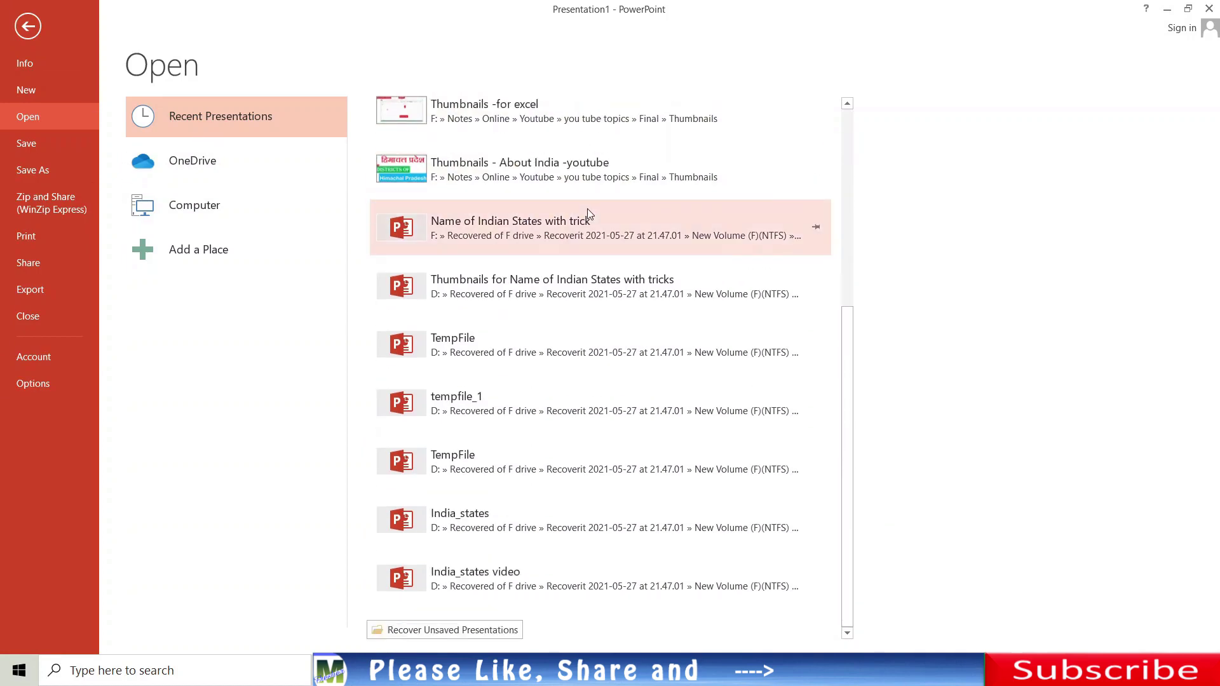
pyautogui.scroll(3, 587, 209)
pyautogui.scroll(2, 587, 208)
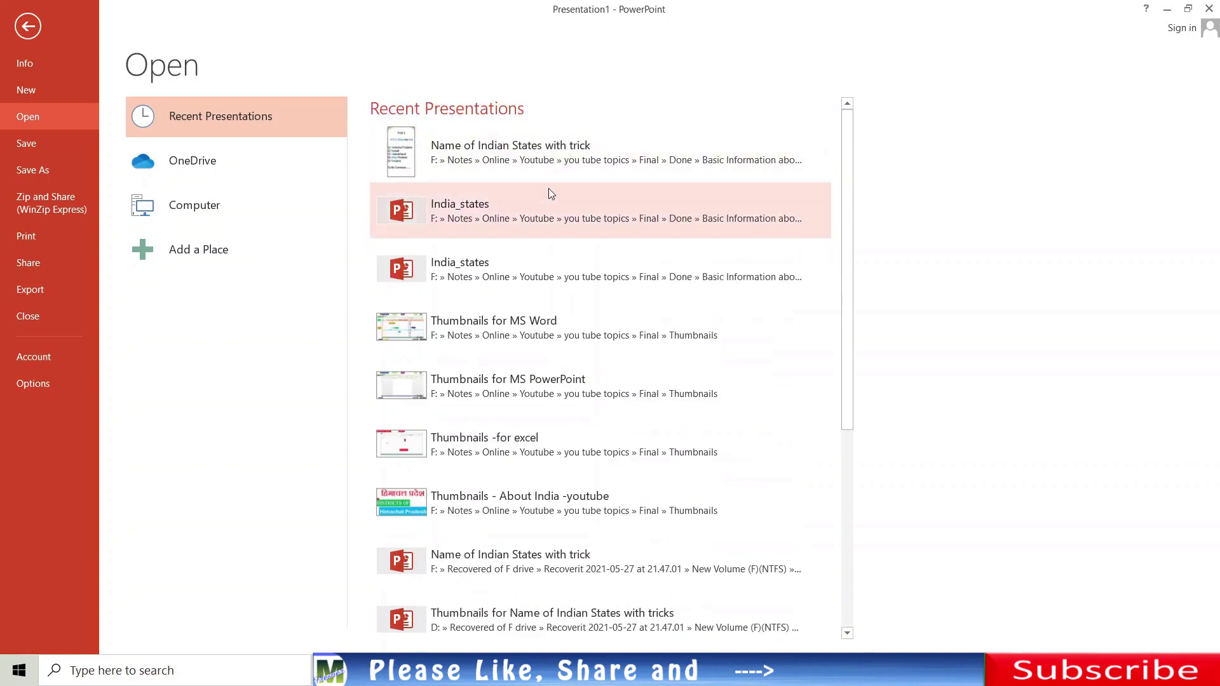
pyautogui.click(548, 221)
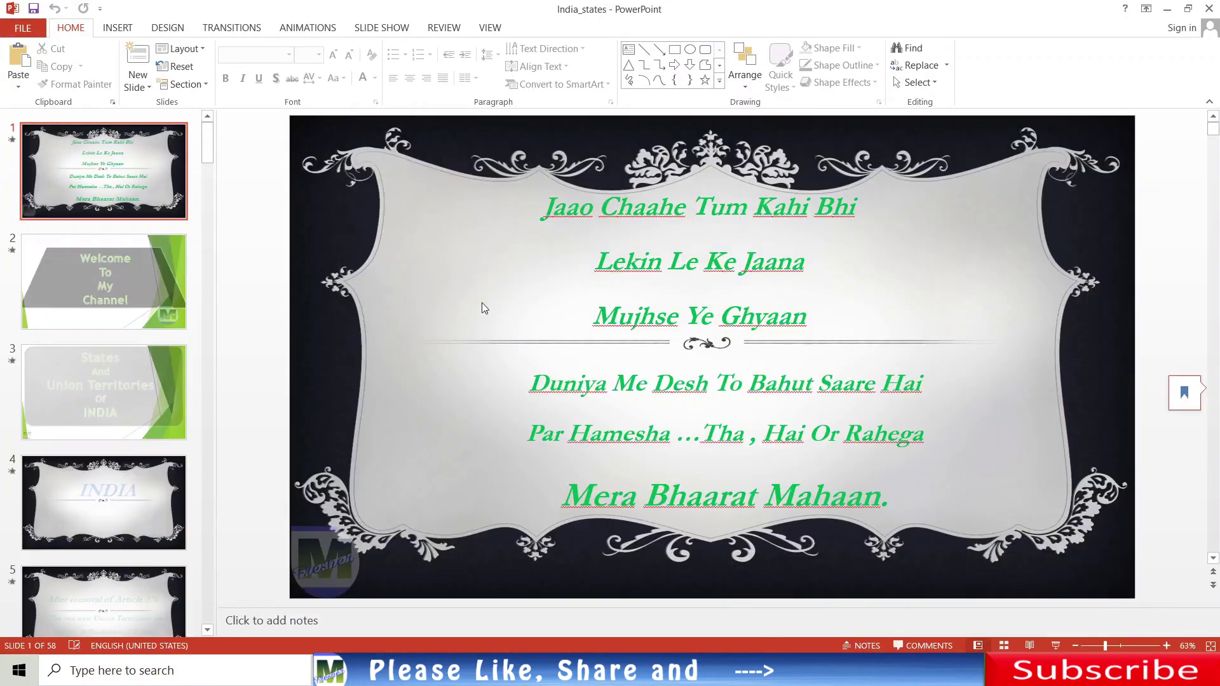
pyautogui.scroll(-3, 95, 329)
pyautogui.scroll(-3, 96, 332)
pyautogui.scroll(-3, 96, 330)
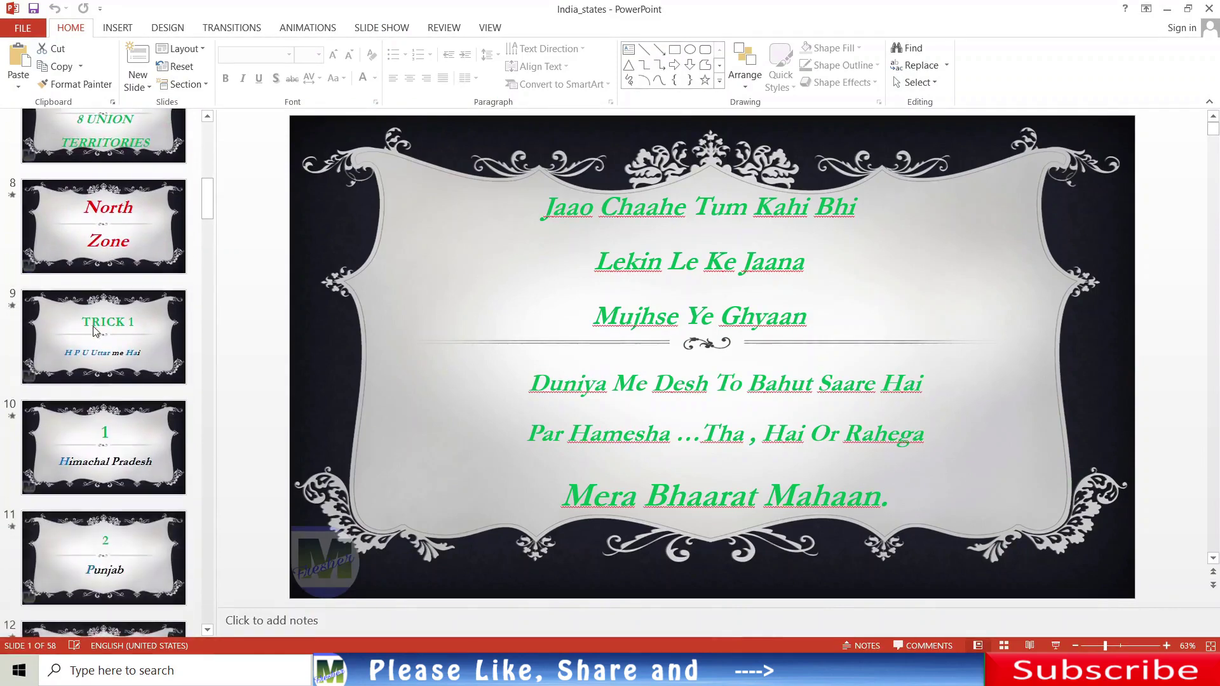
pyautogui.scroll(-3, 127, 334)
pyautogui.scroll(5, 190, 336)
pyautogui.scroll(5, 209, 339)
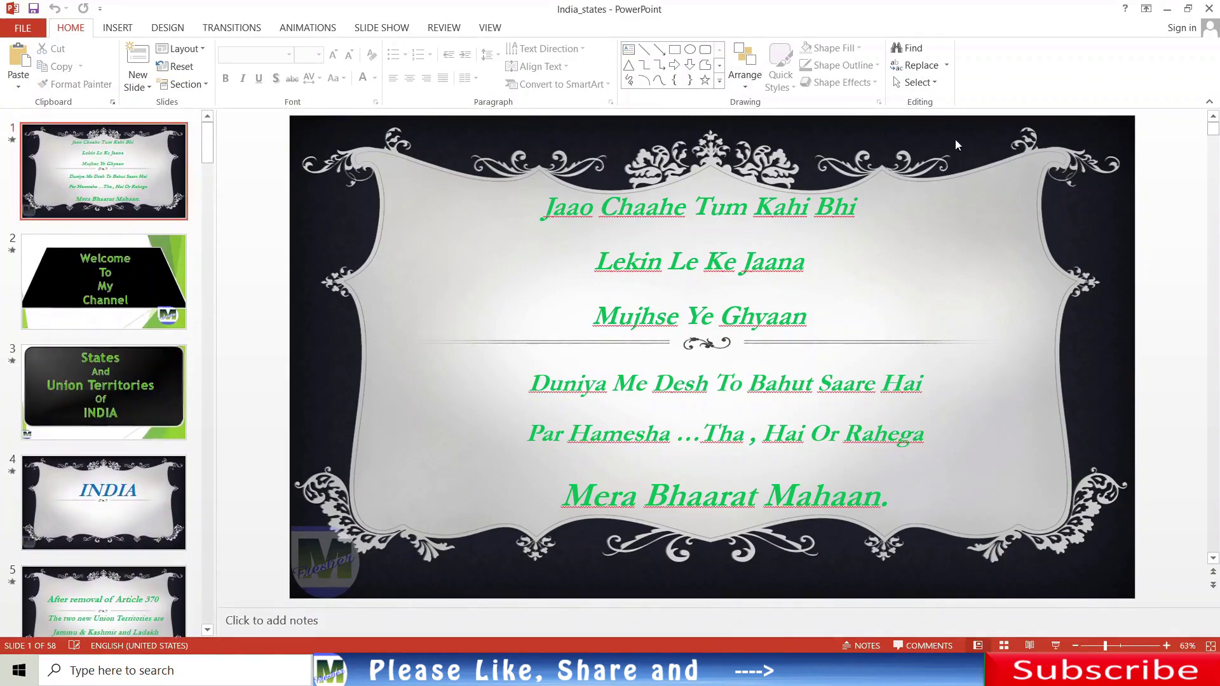
pyautogui.click(1209, 9)
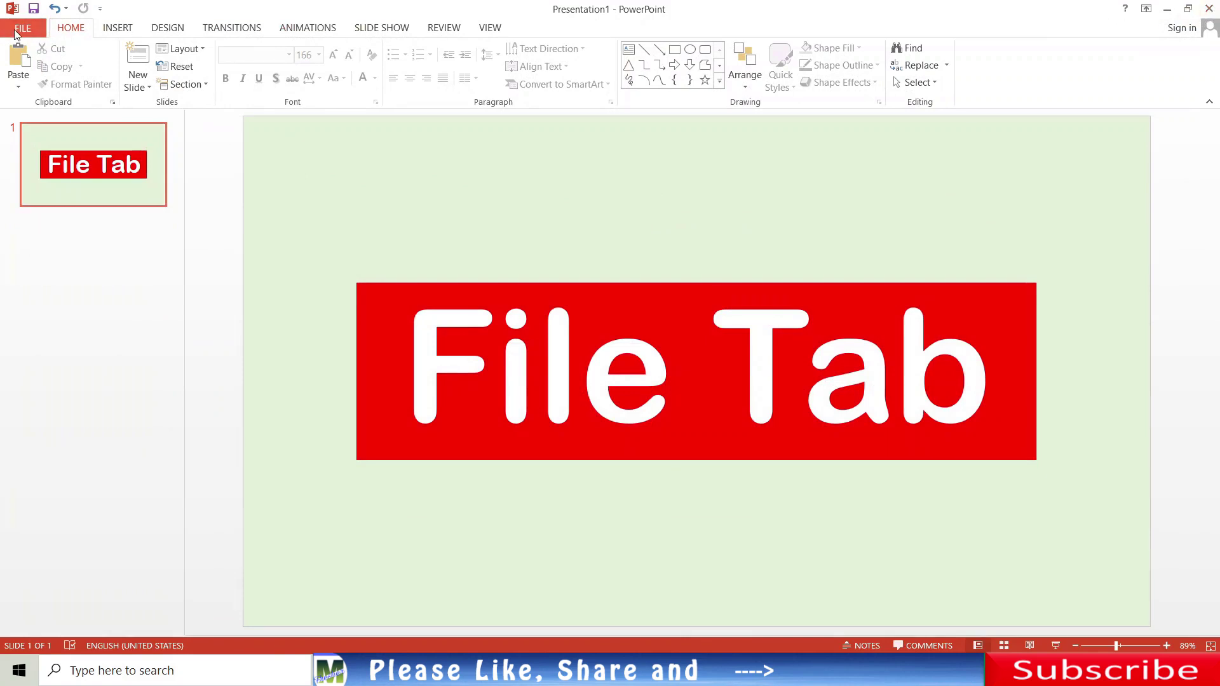
# Show the Open page with the Computer location's recent folders
pyautogui.click(24, 29)
pyautogui.click(28, 117)
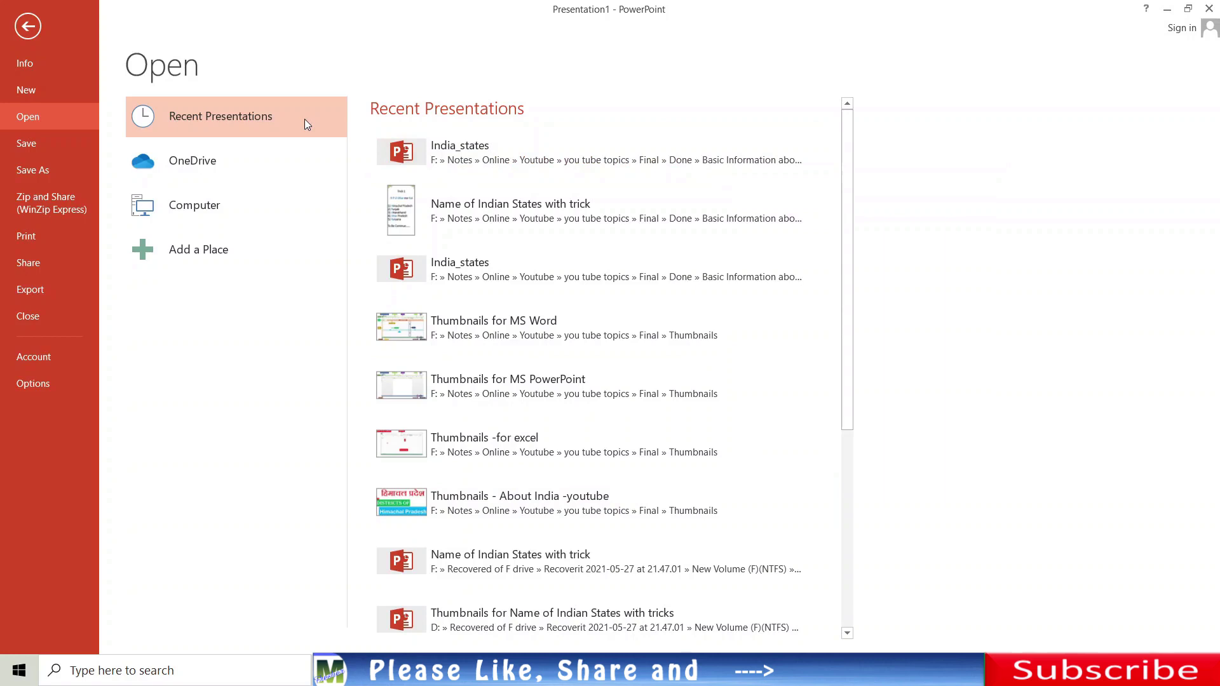
pyautogui.click(264, 217)
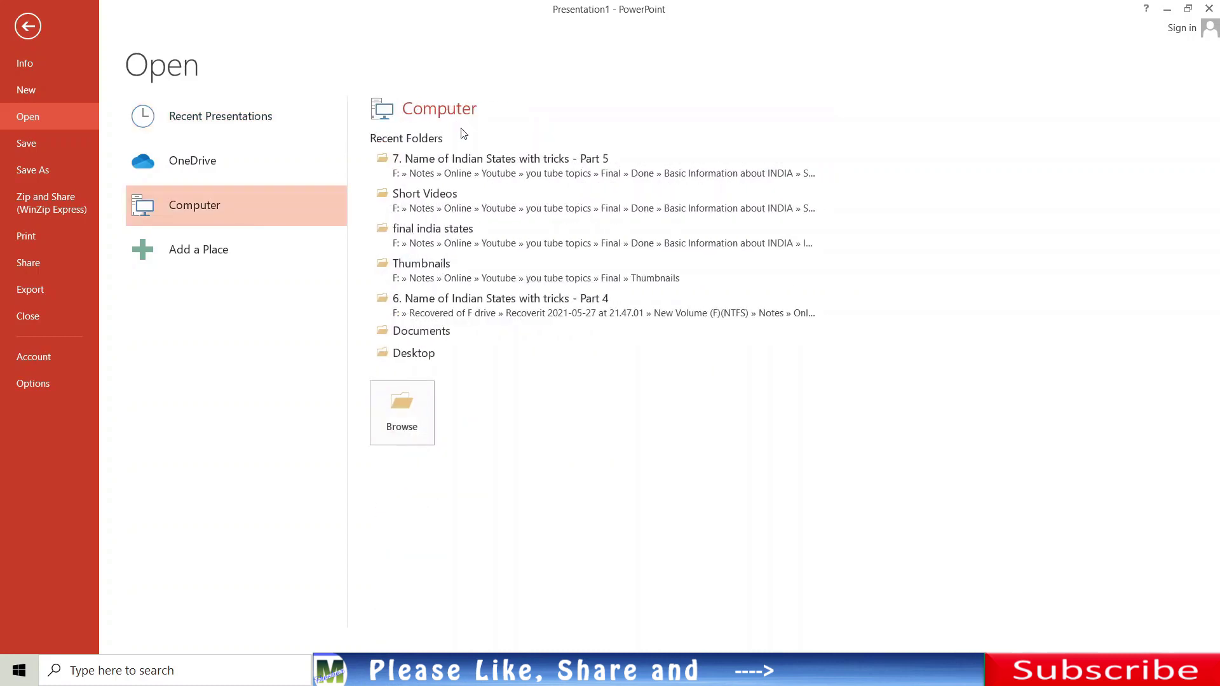
pyautogui.moveTo(607, 235)
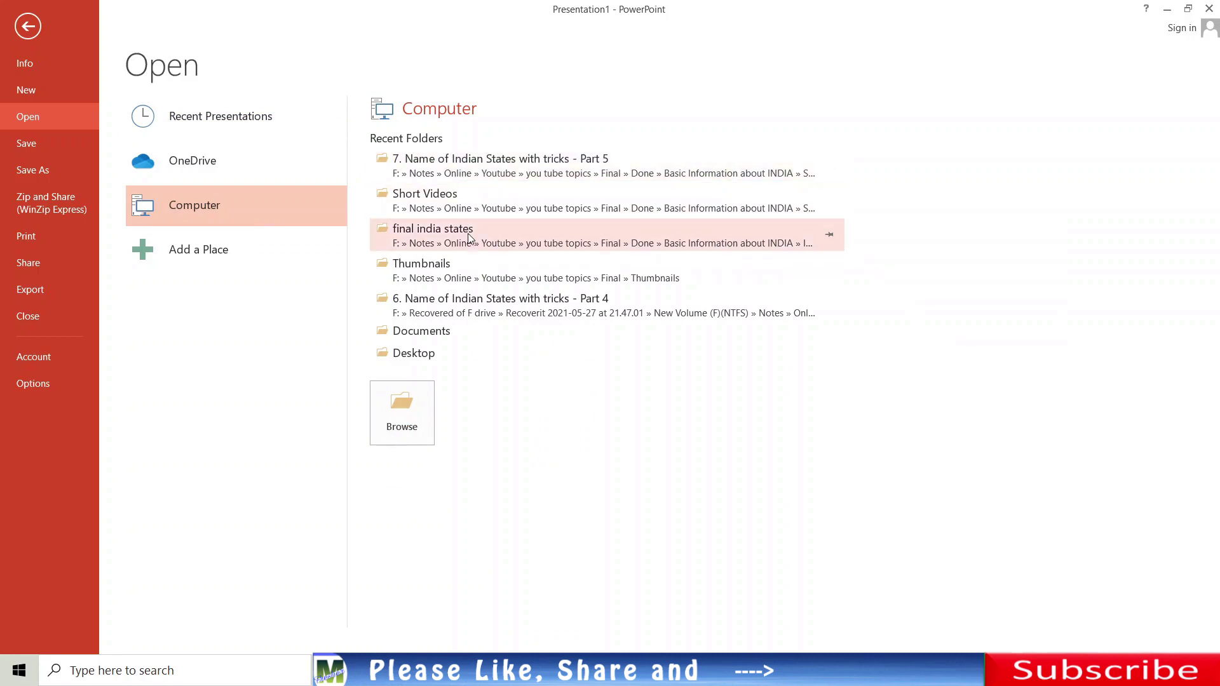
# Browse the Thumbnails folder and the computer for files, cancelling both dialogs without opening anything
pyautogui.click(462, 275)
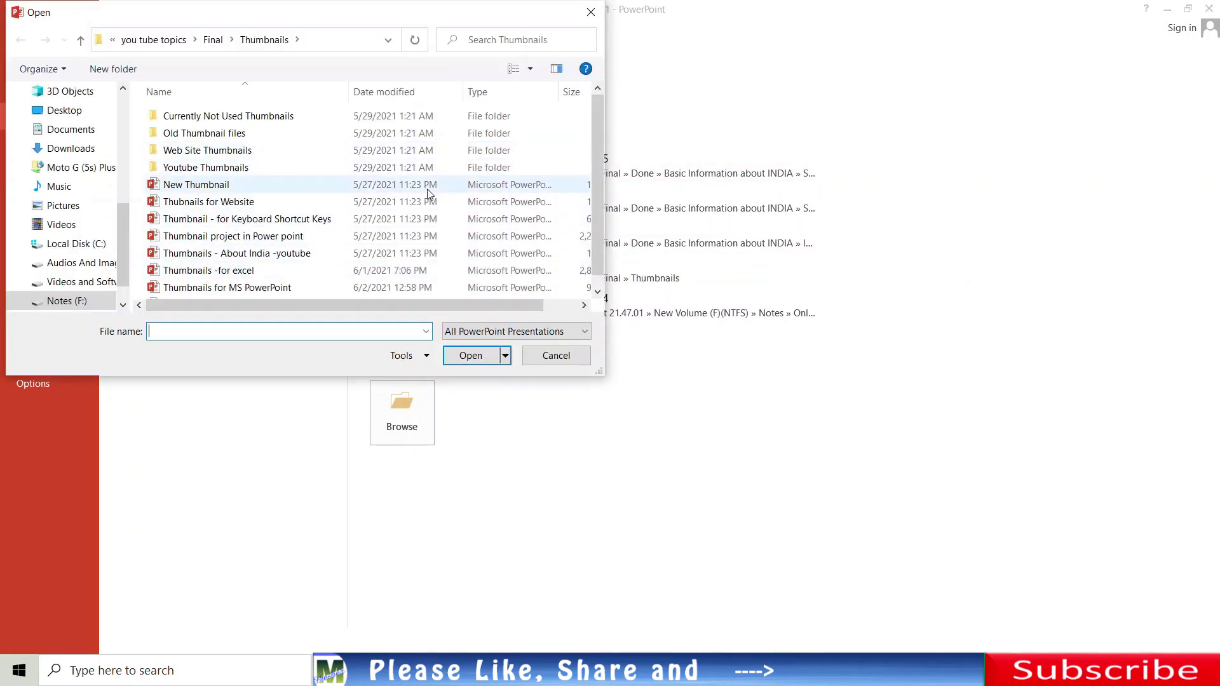
pyautogui.scroll(-1, 429, 194)
pyautogui.scroll(1, 424, 201)
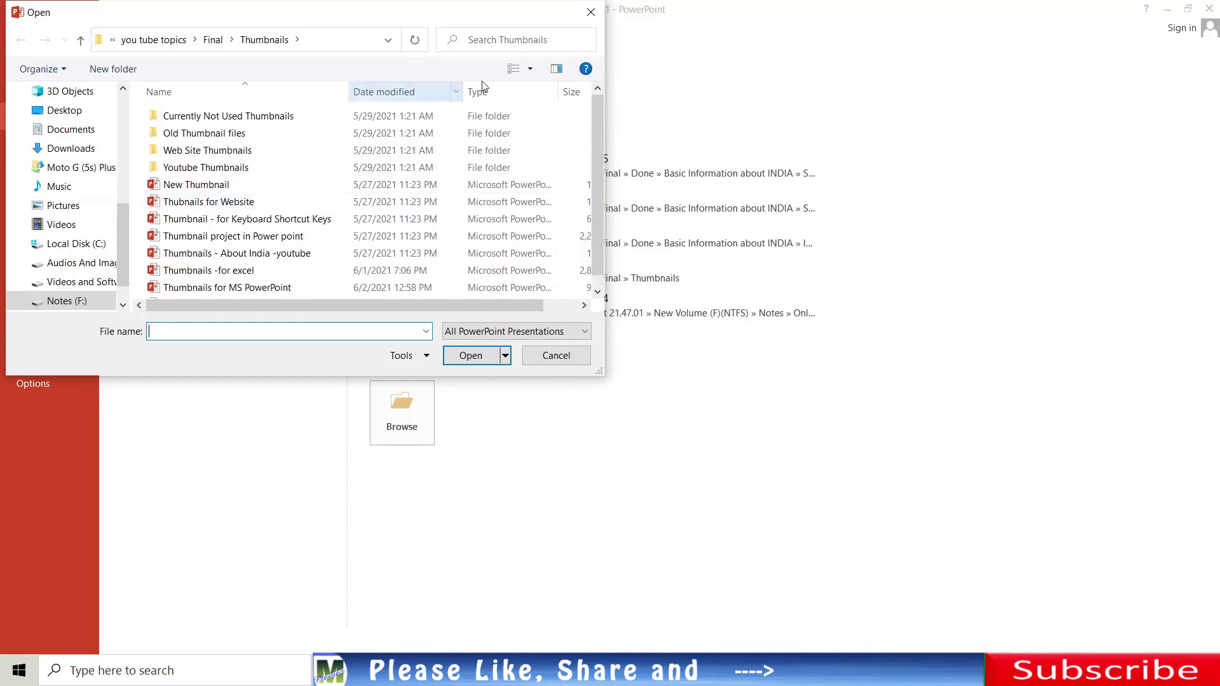
pyautogui.click(589, 14)
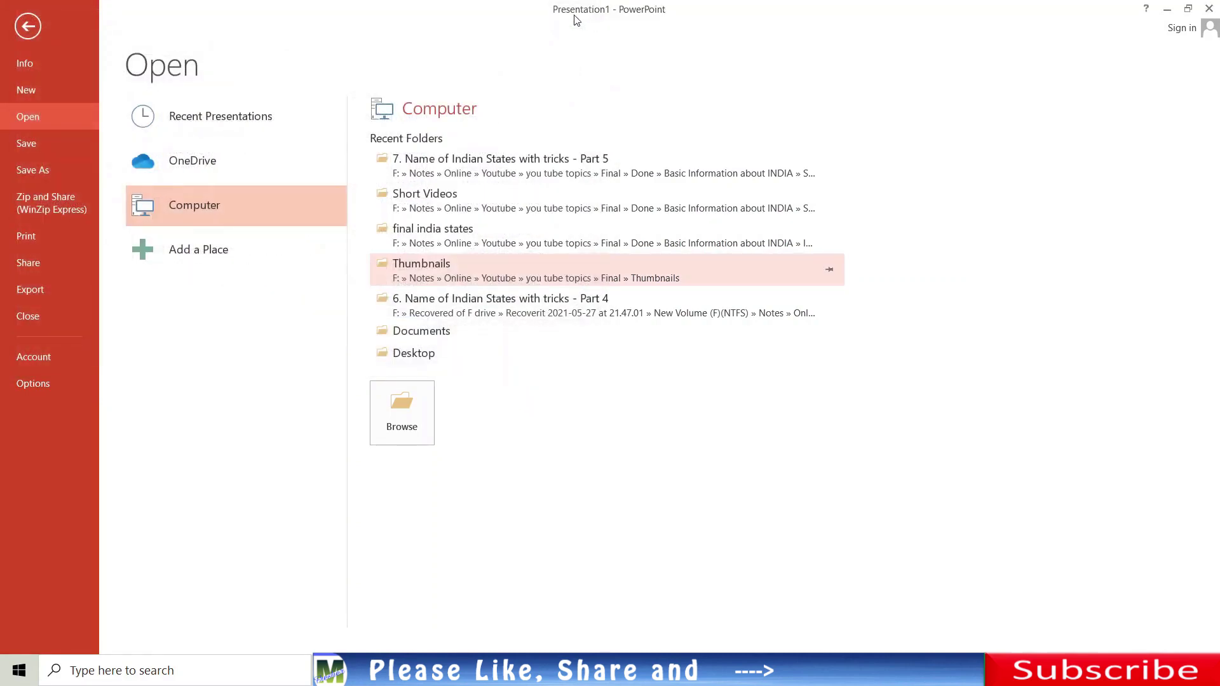
pyautogui.click(402, 429)
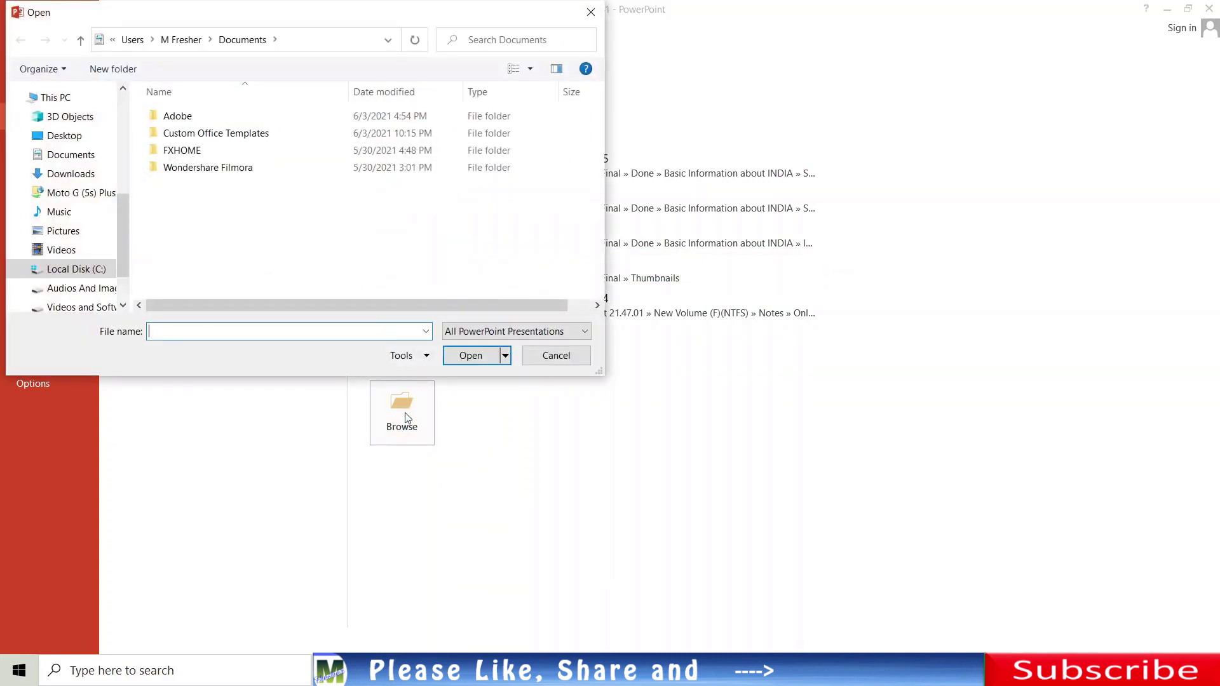
pyautogui.scroll(-2, 57, 209)
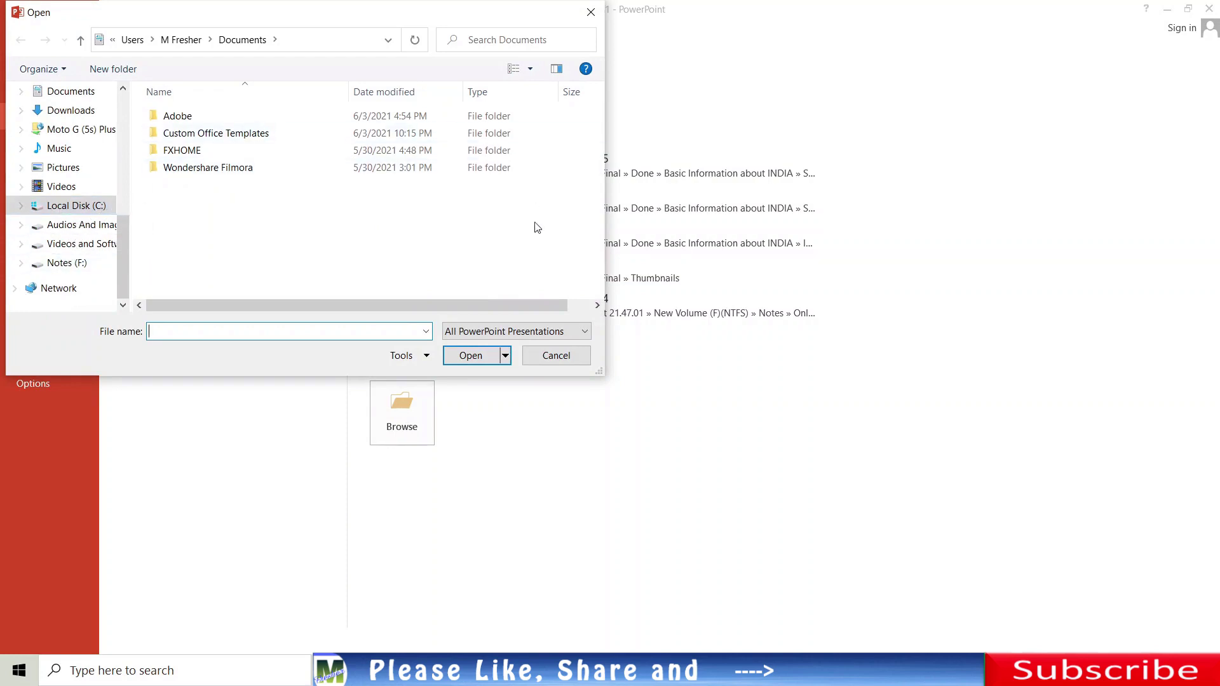
pyautogui.click(552, 355)
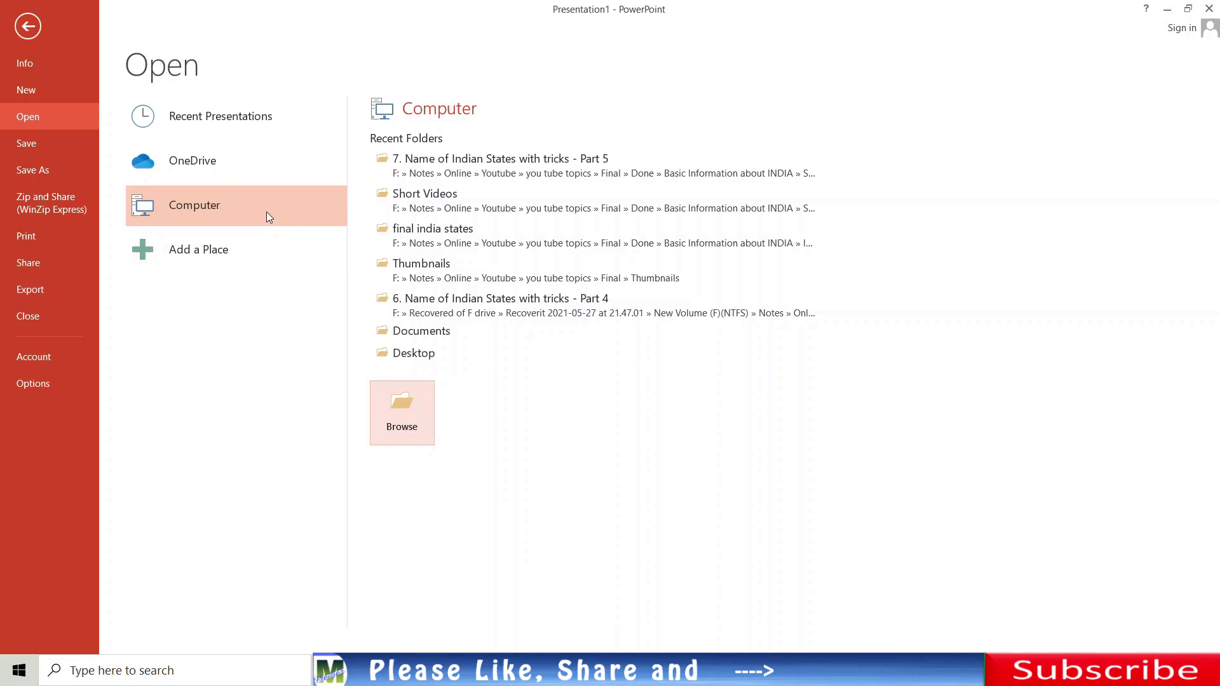
# Show OneDrive as the Open location, which reports no internet connection
pyautogui.click(239, 171)
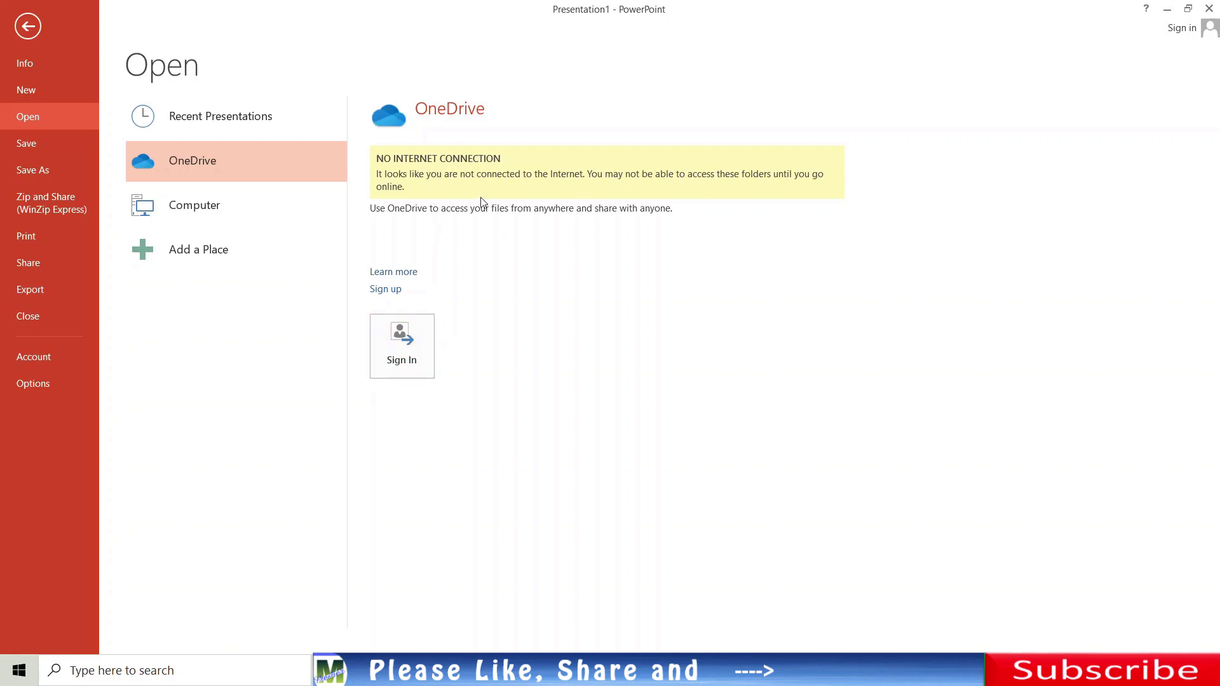
# Save As to the Desktop under the name 'About File Tab in Ms PowerPoint'
pyautogui.click(48, 150)
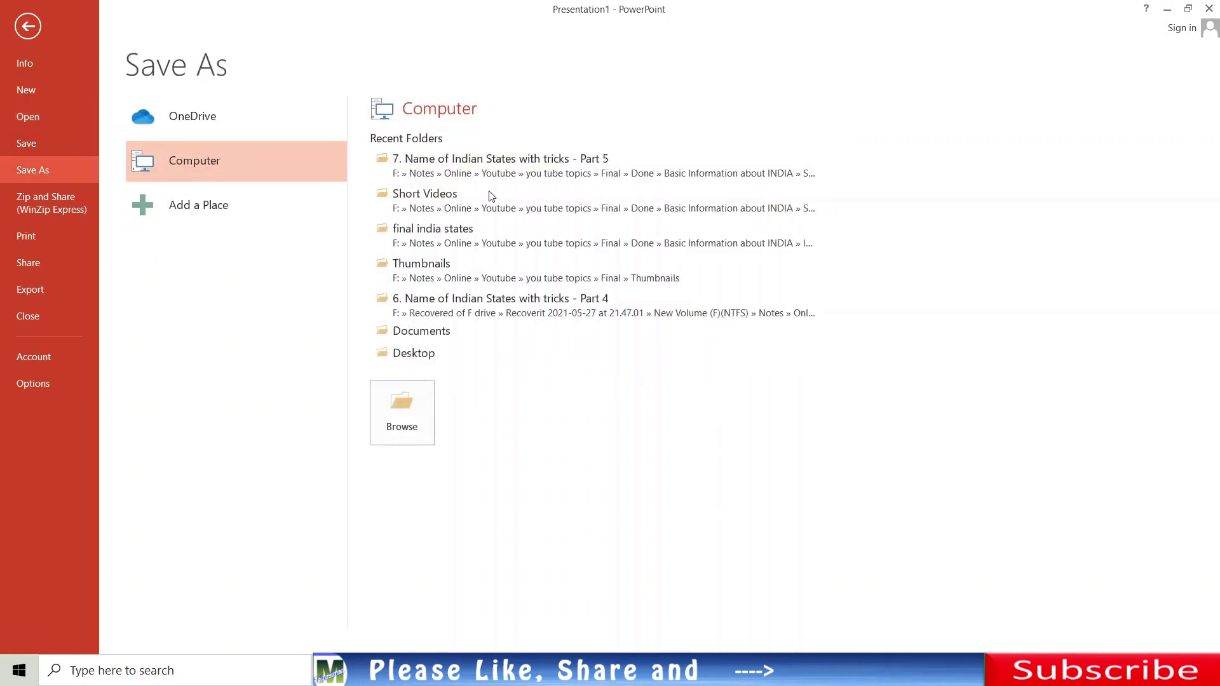
pyautogui.click(421, 361)
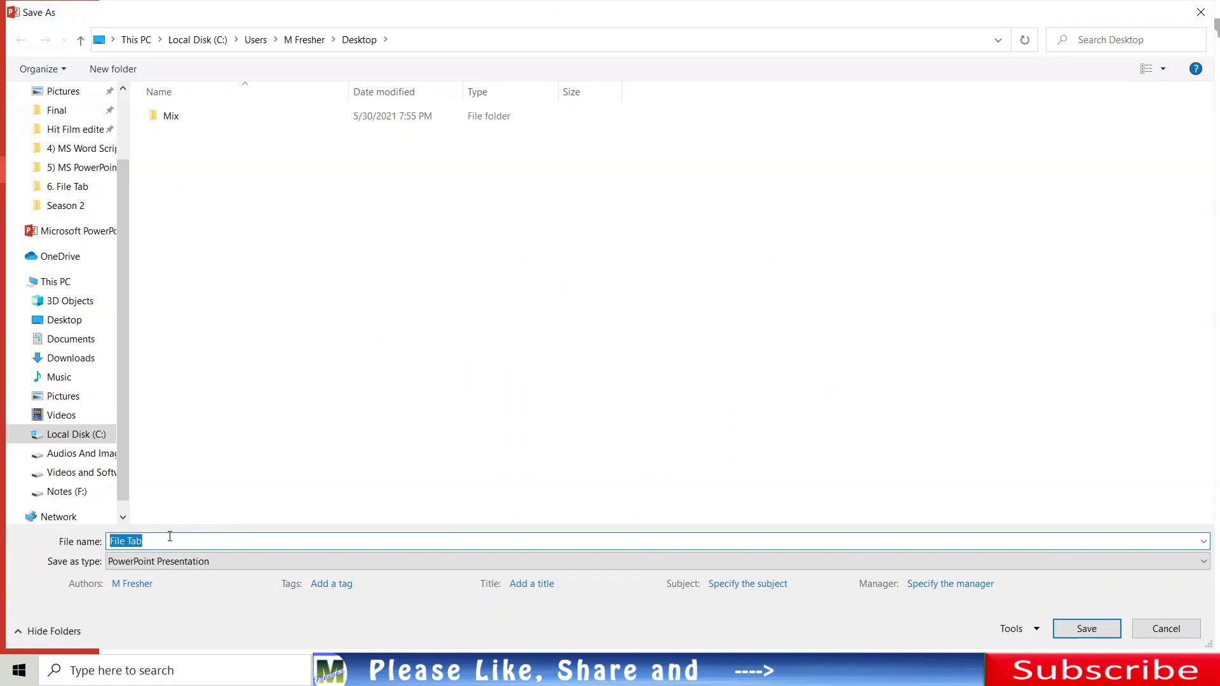
pyautogui.write('About ')
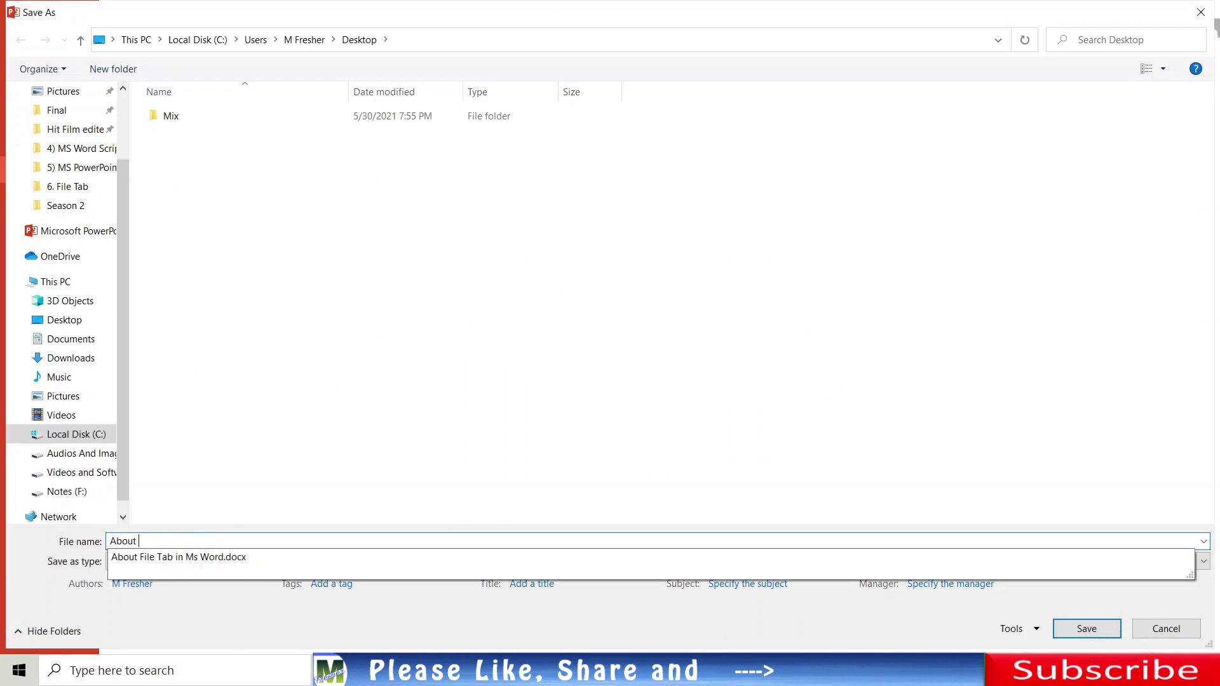
pyautogui.write('File Tab i')
pyautogui.write('n Ms Power')
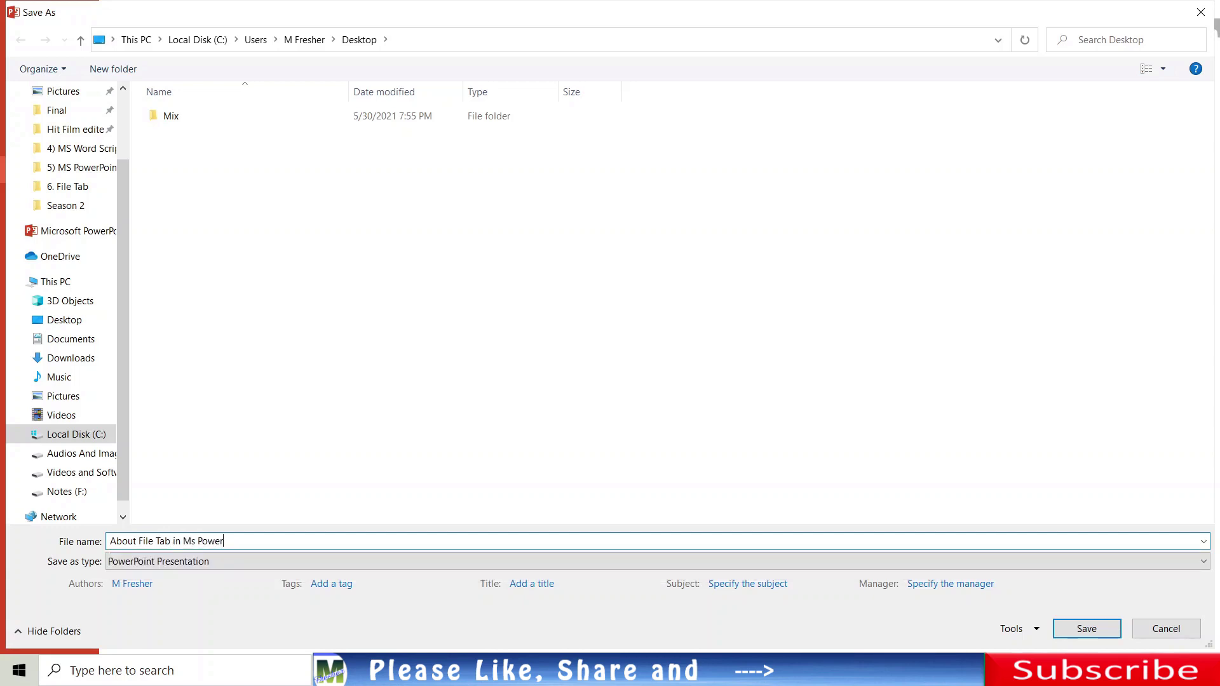
pyautogui.write('Point')
pyautogui.click(1073, 630)
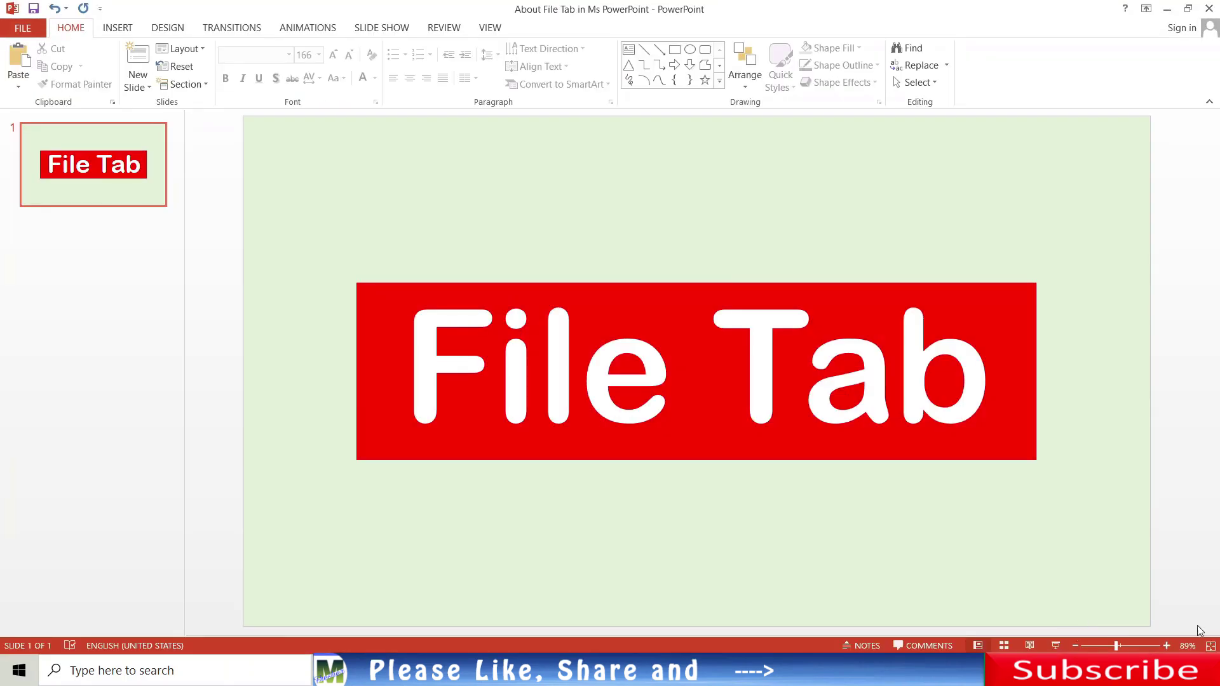
# Reopen 'About File Tab in Ms PowerPoint' from the desktop and view its Info, Save As and Print pages
pyautogui.click(1217, 680)
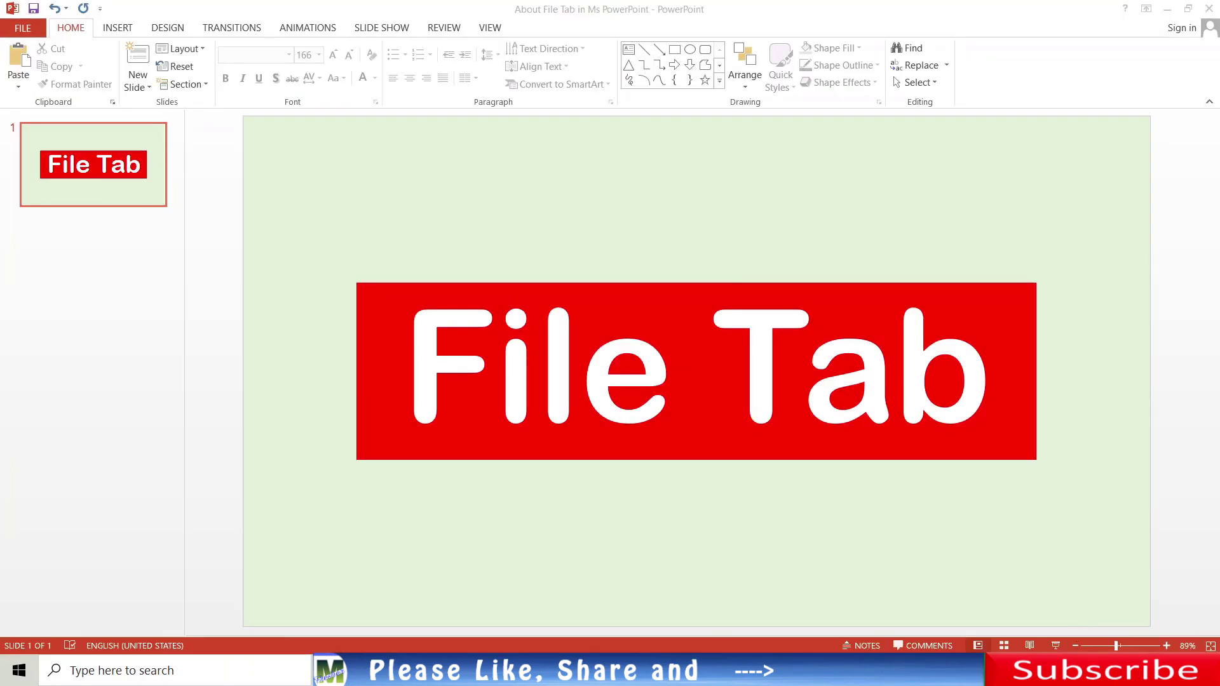
pyautogui.moveTo(29, 128)
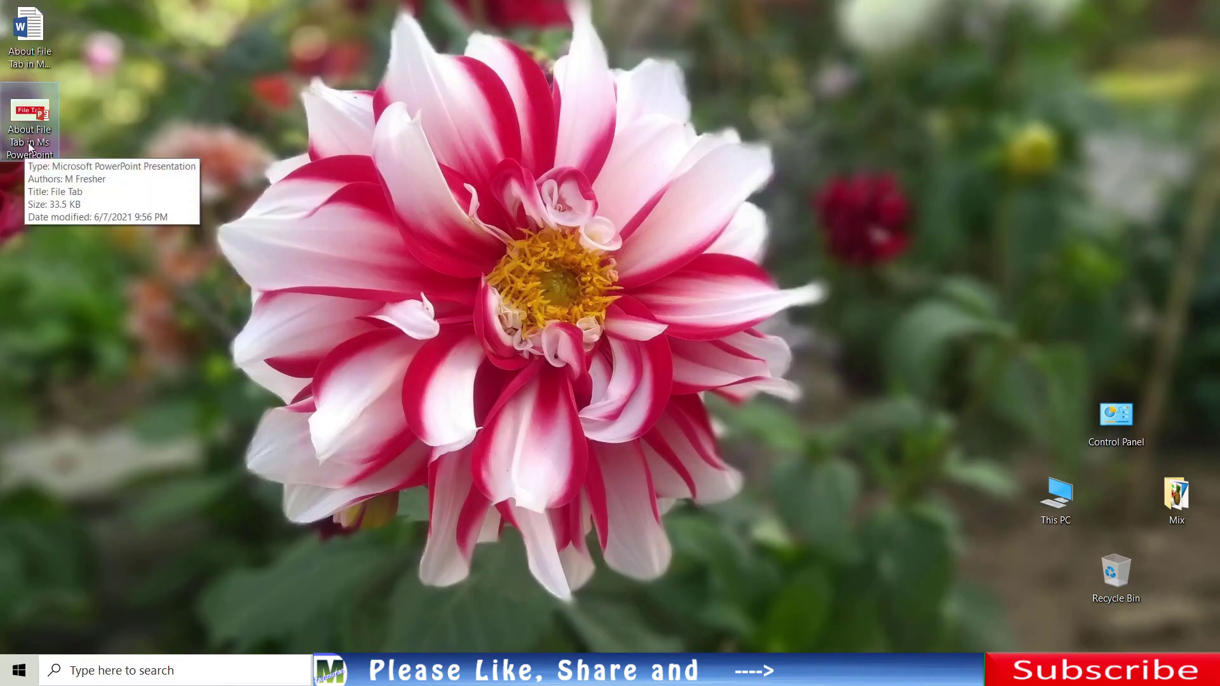
pyautogui.doubleClick(30, 147)
pyautogui.click(14, 27)
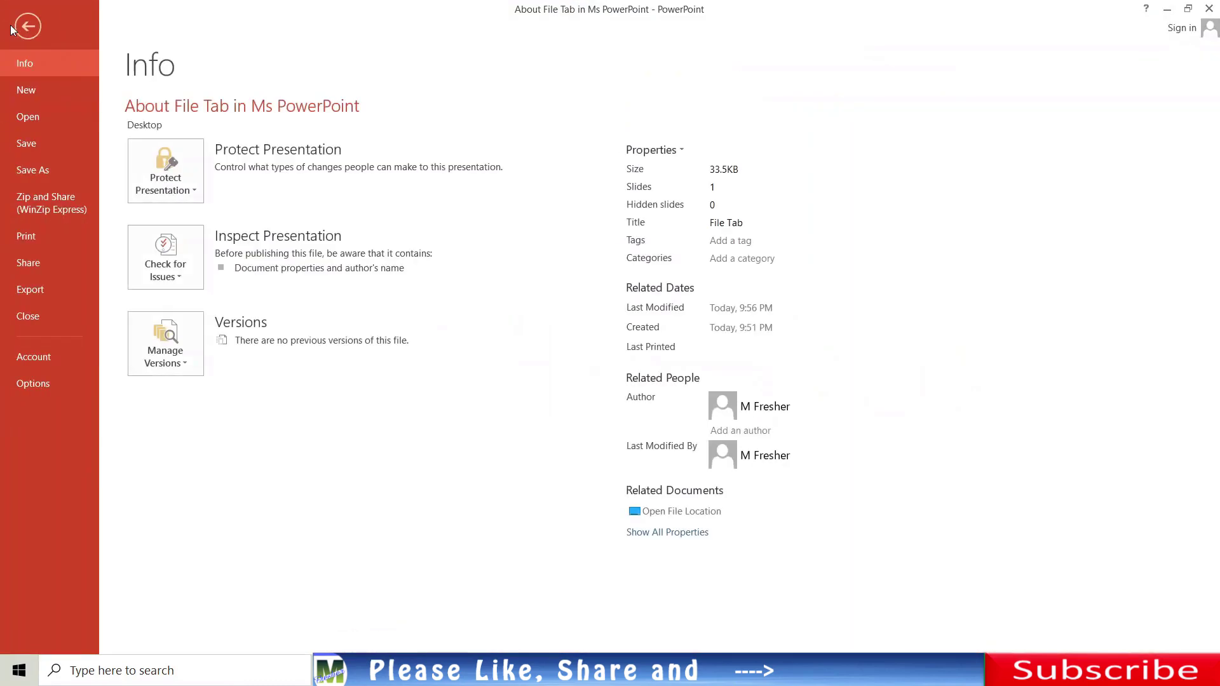
pyautogui.click(67, 171)
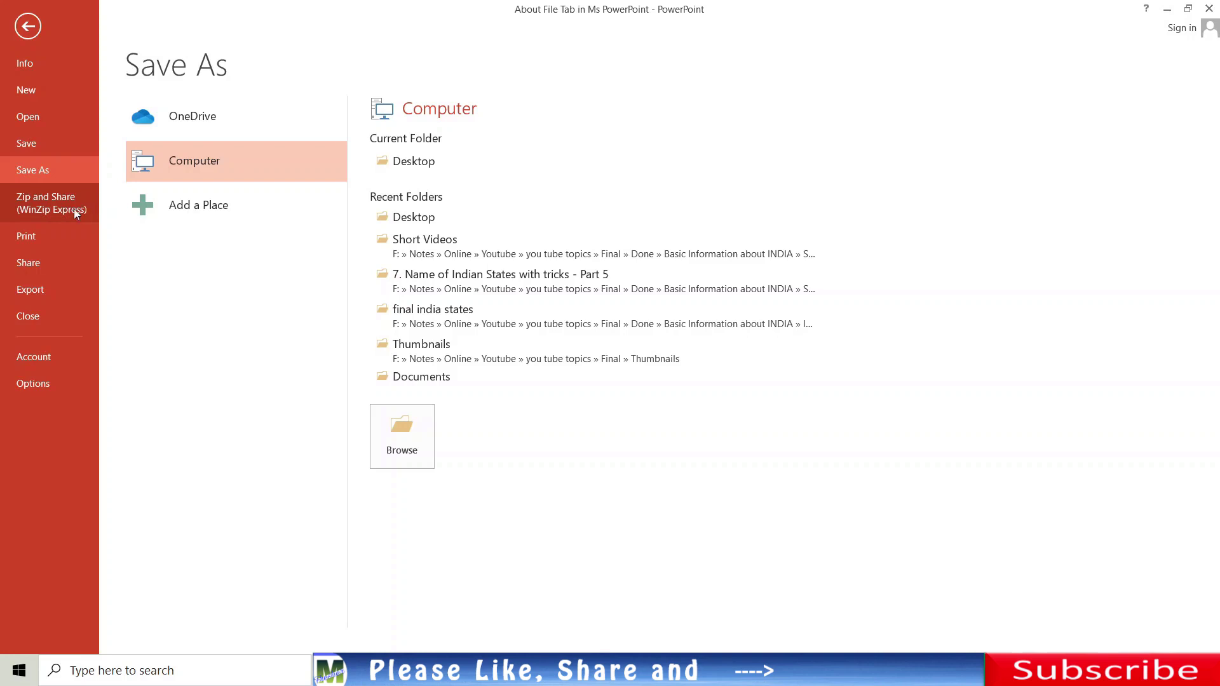
pyautogui.click(54, 234)
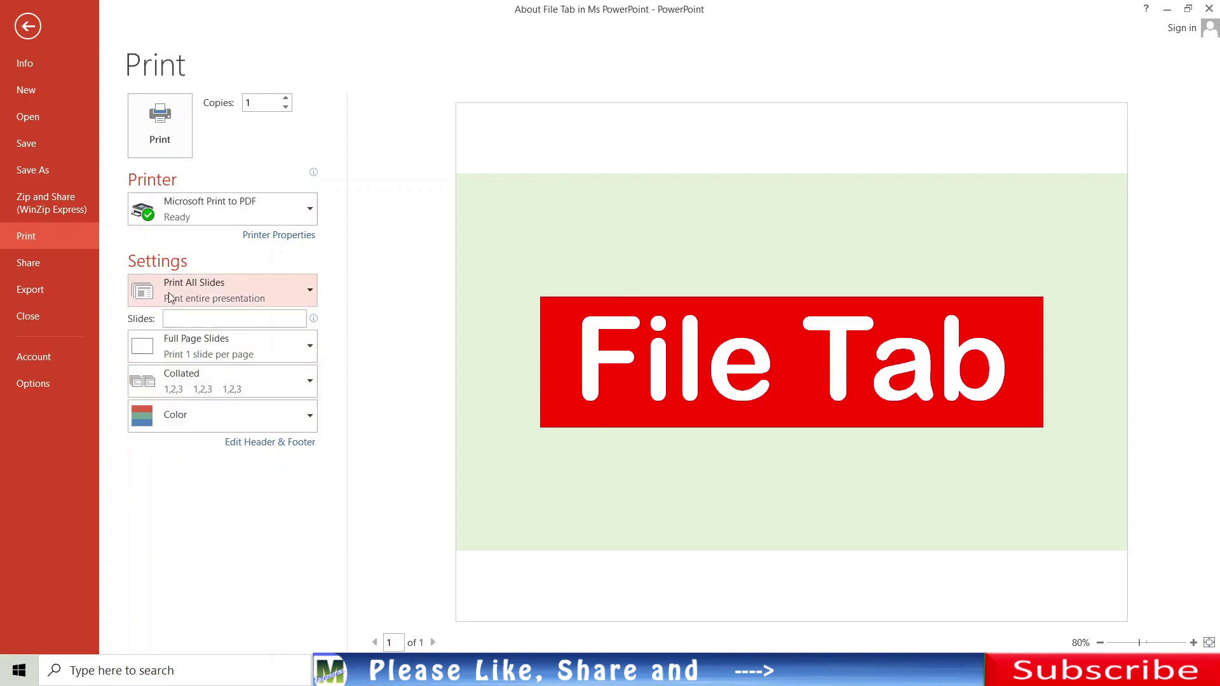
# Show the Share page with its Invite People option
pyautogui.click(55, 262)
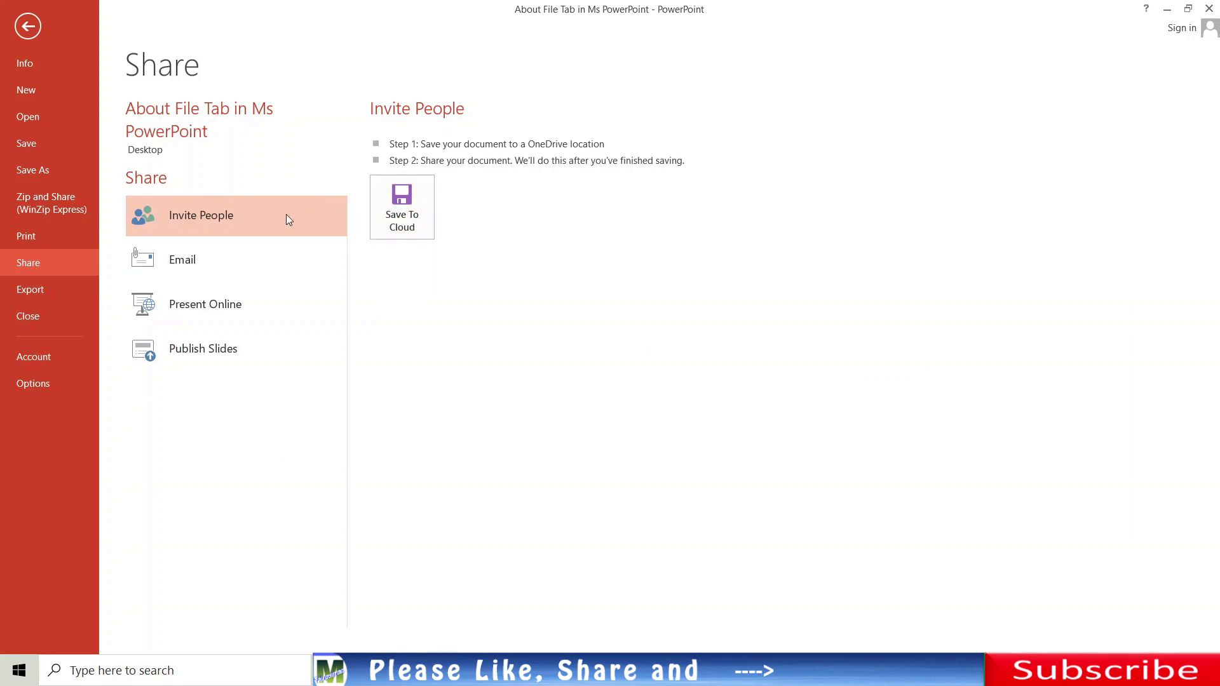
# Review the Email, Present Online and Publish Slides sharing options, then show the Export page
pyautogui.click(231, 265)
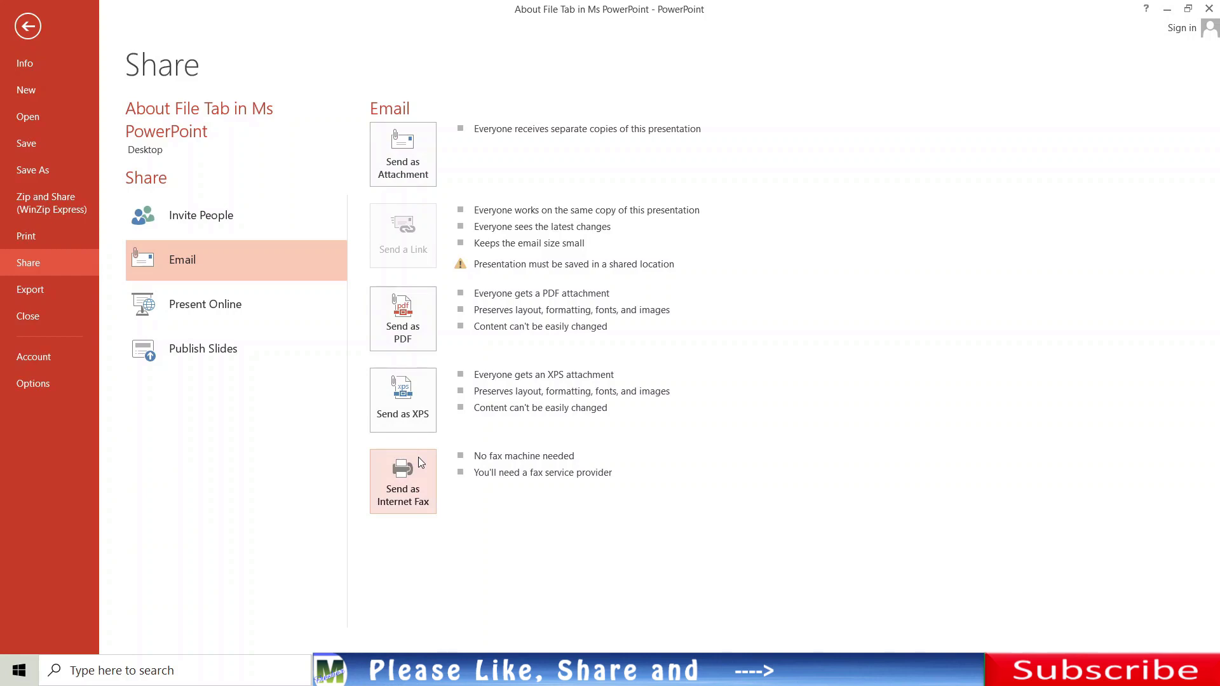
pyautogui.click(280, 313)
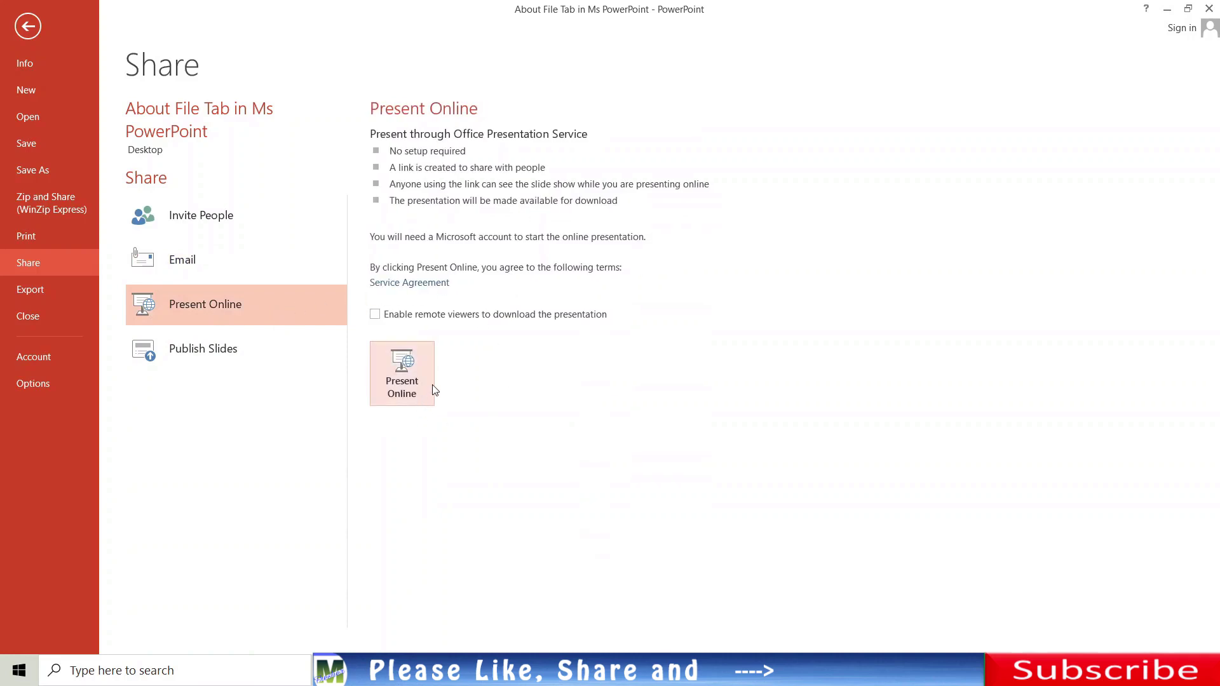
pyautogui.click(280, 358)
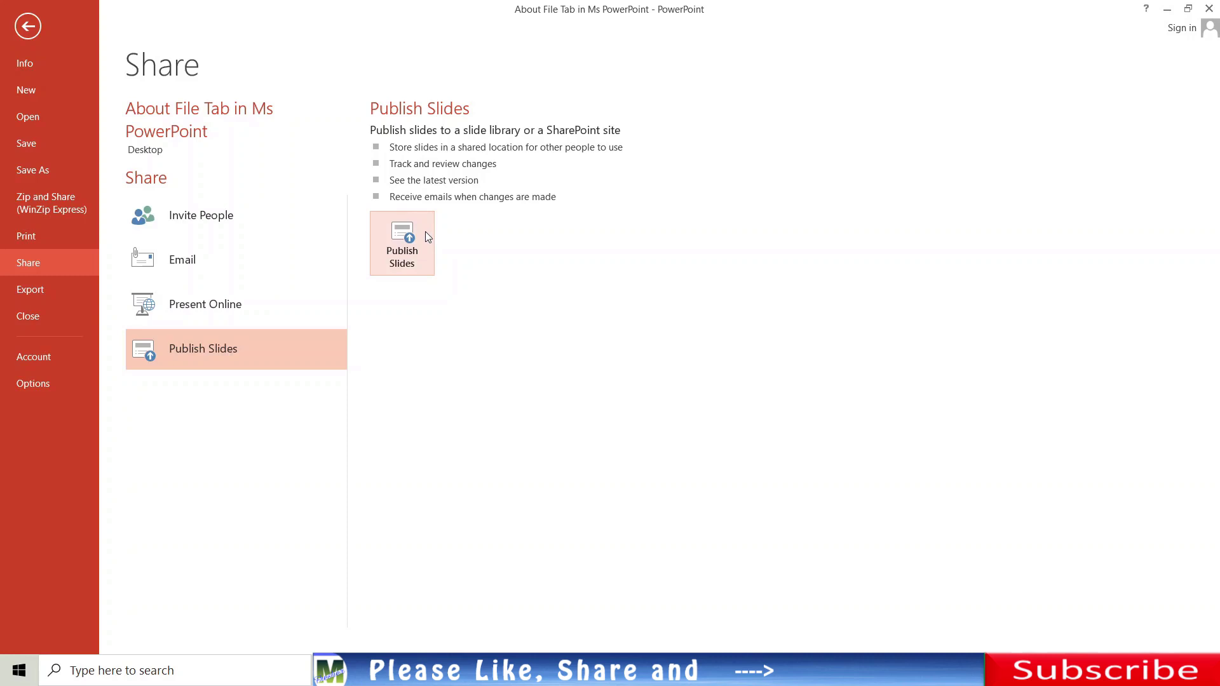
pyautogui.click(58, 292)
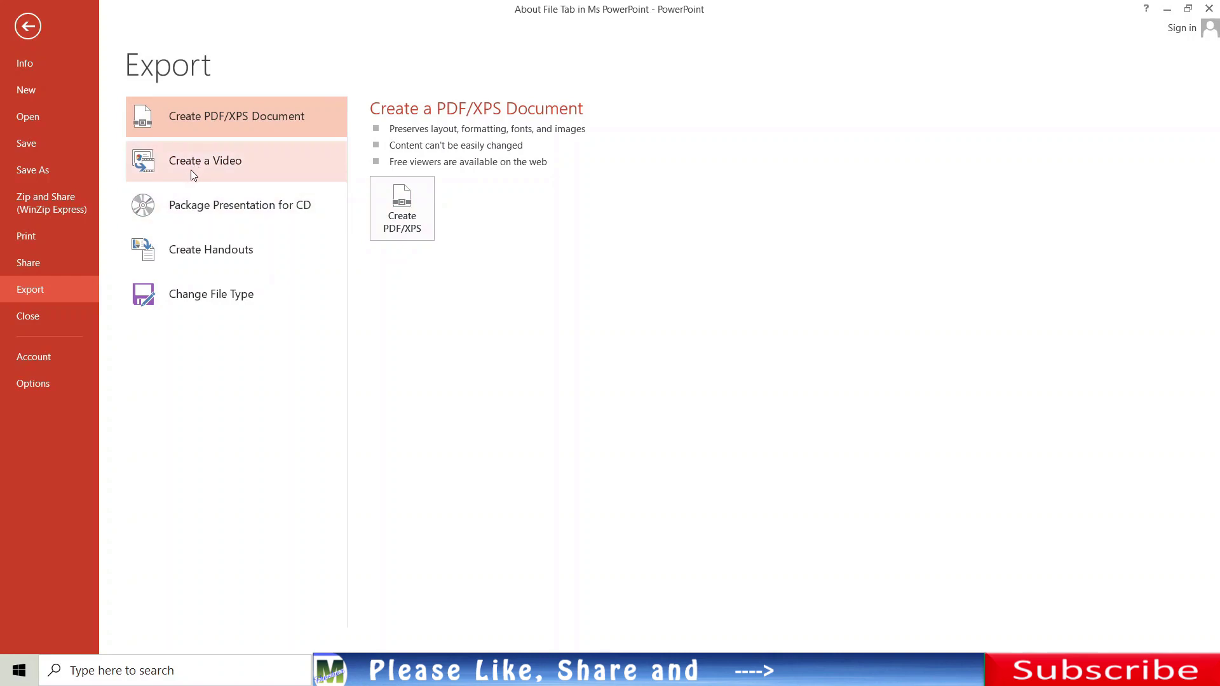
# View the Change File Type options, then close the presentation to get the save-changes prompt
pyautogui.click(241, 302)
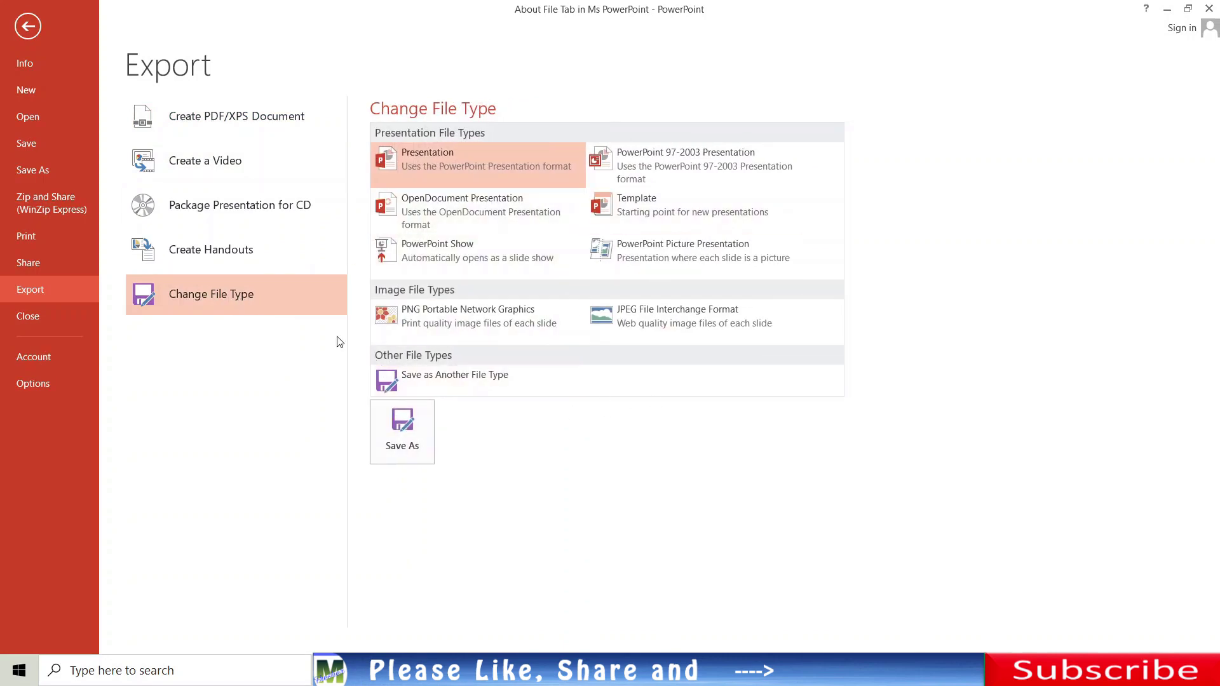
pyautogui.click(52, 319)
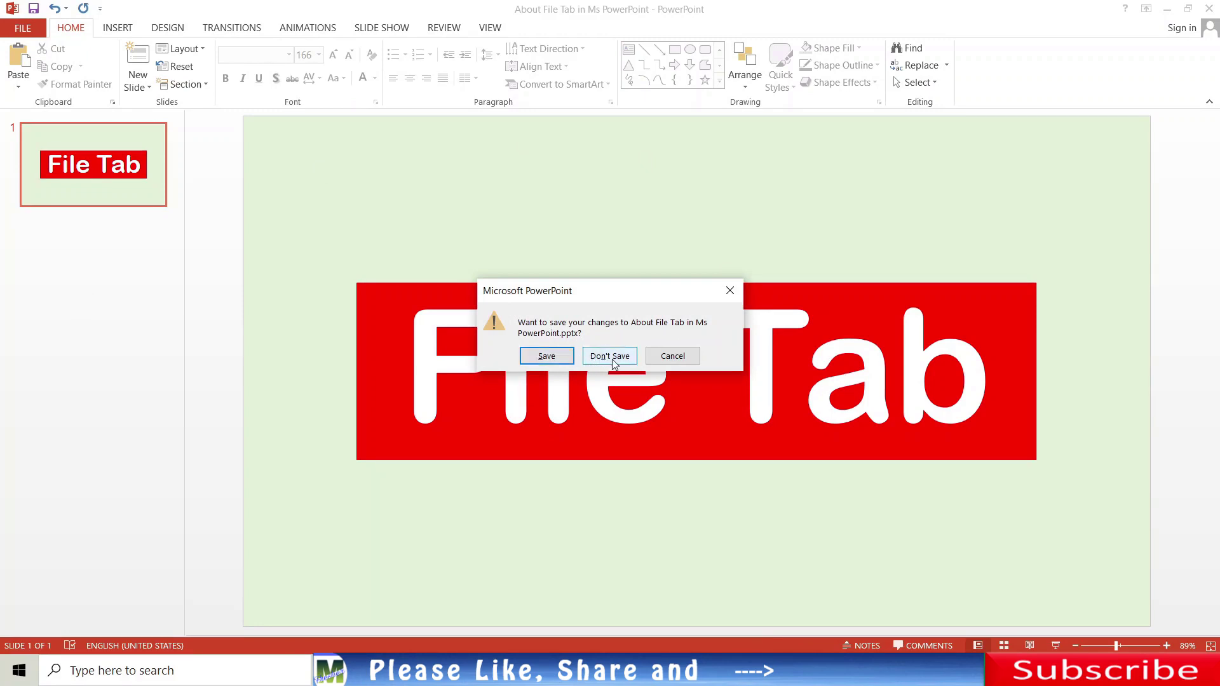
# Cancel the save prompt and show the Account page with Office Professional Plus 2013 details
pyautogui.click(672, 356)
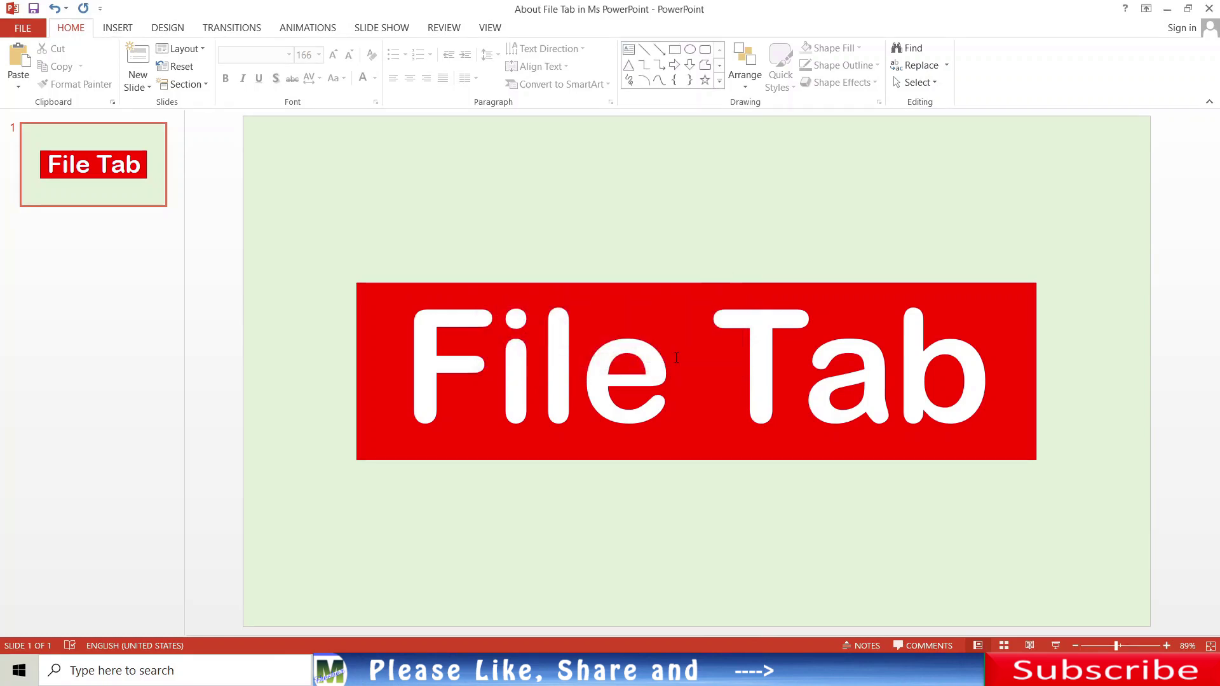
pyautogui.click(44, 28)
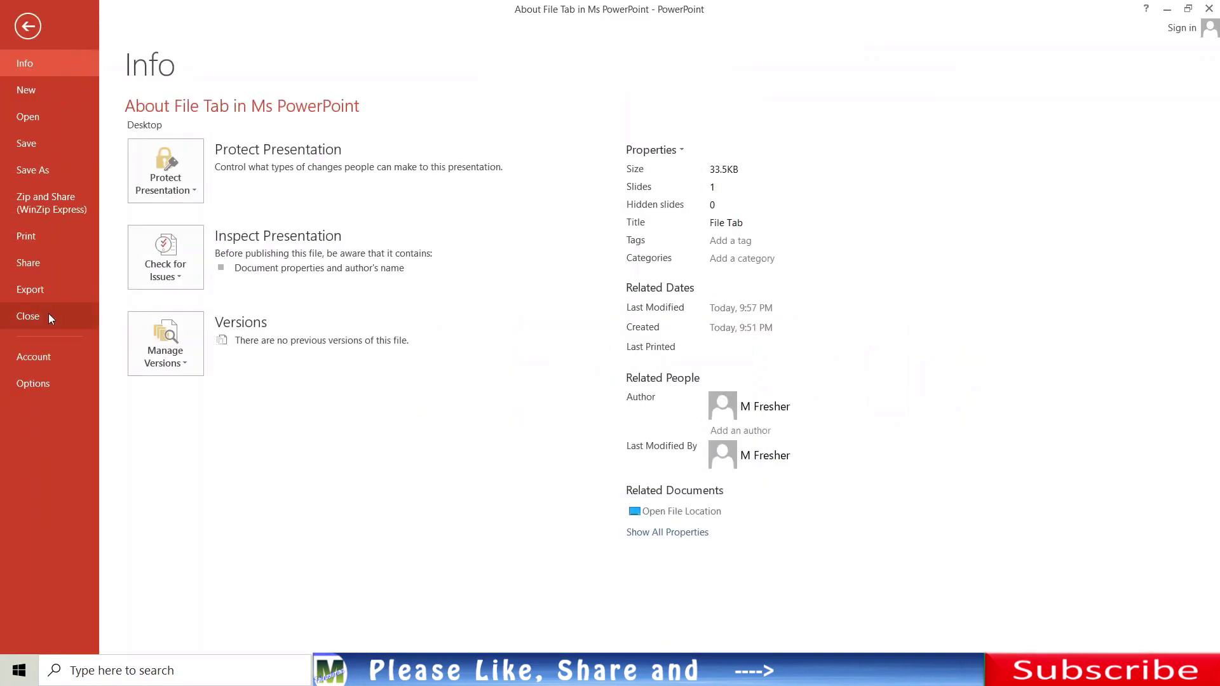
pyautogui.click(64, 359)
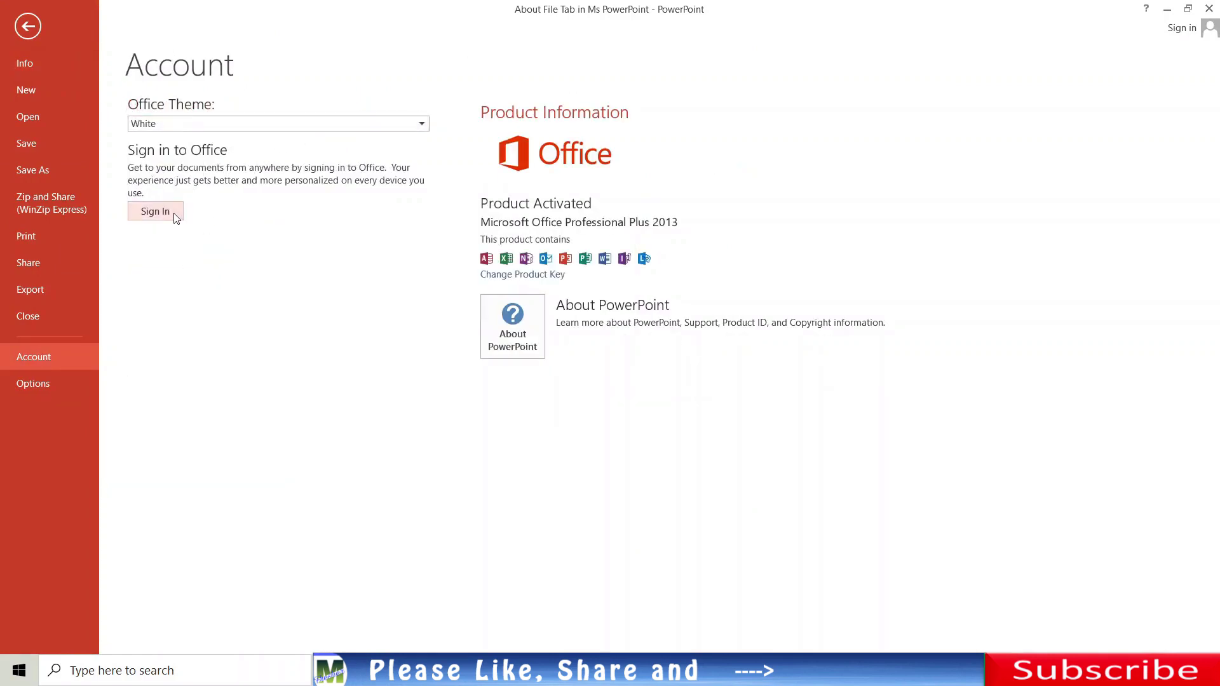
# Preview the Light Gray and Dark Gray Office themes, restore White, then open PowerPoint Options
pyautogui.click(416, 124)
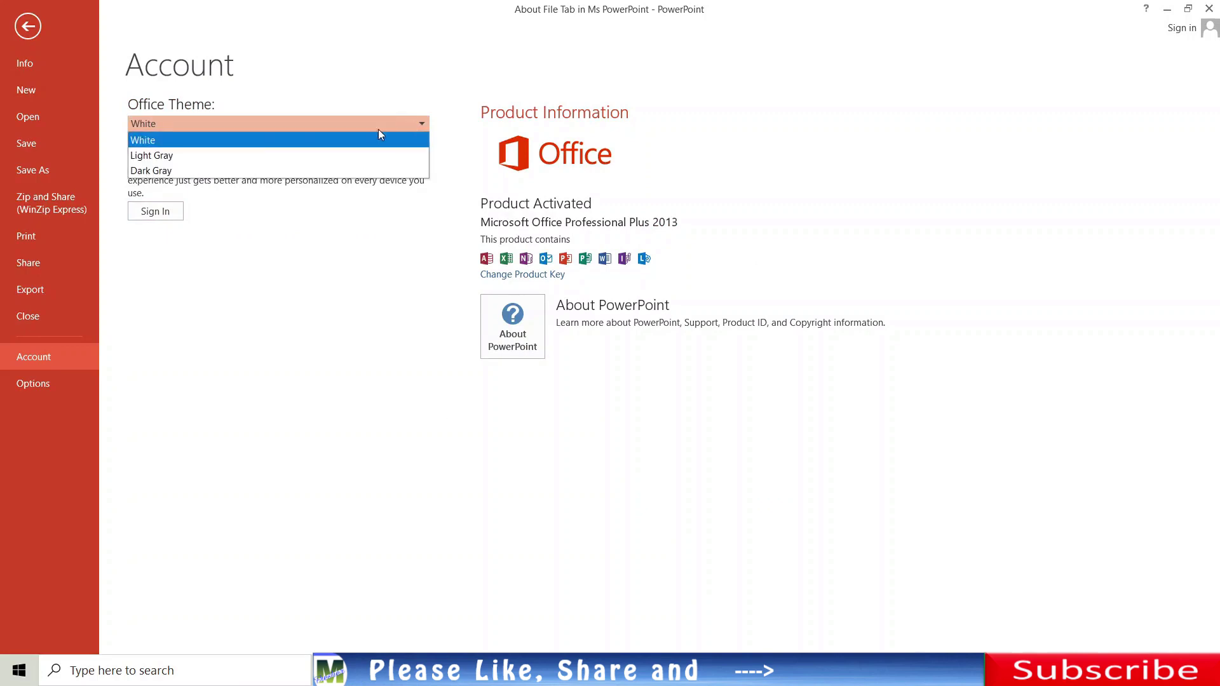
pyautogui.click(218, 156)
pyautogui.click(343, 126)
pyautogui.click(270, 171)
pyautogui.click(215, 125)
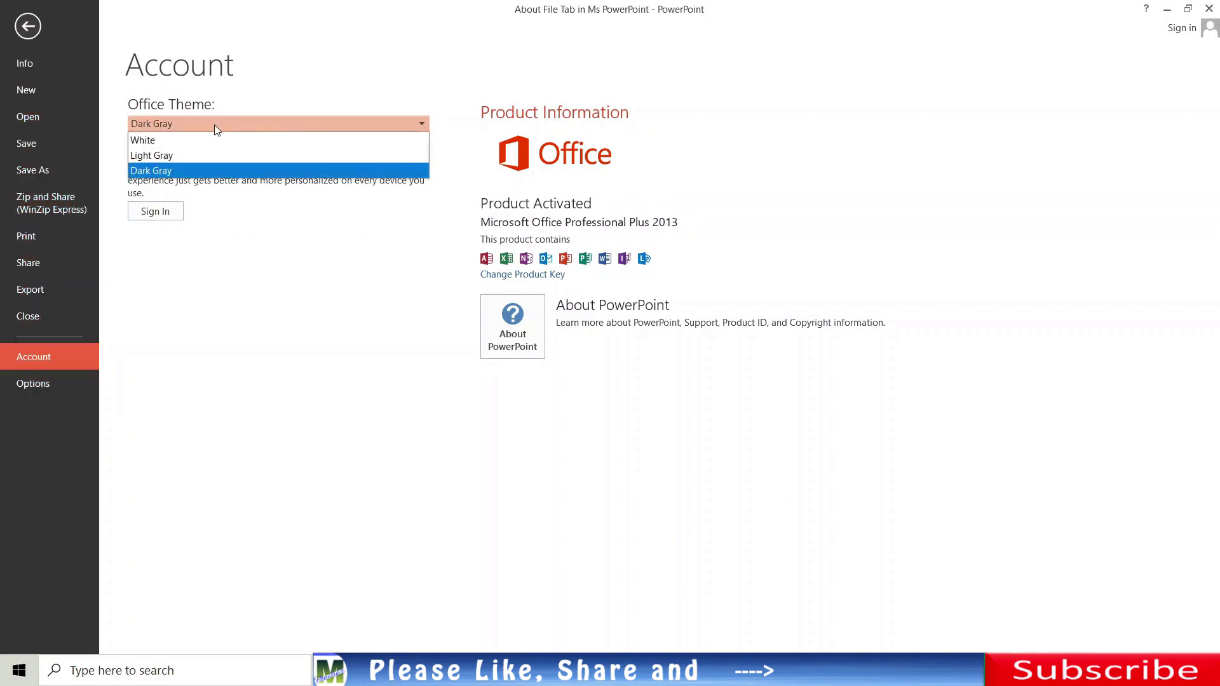
pyautogui.click(190, 139)
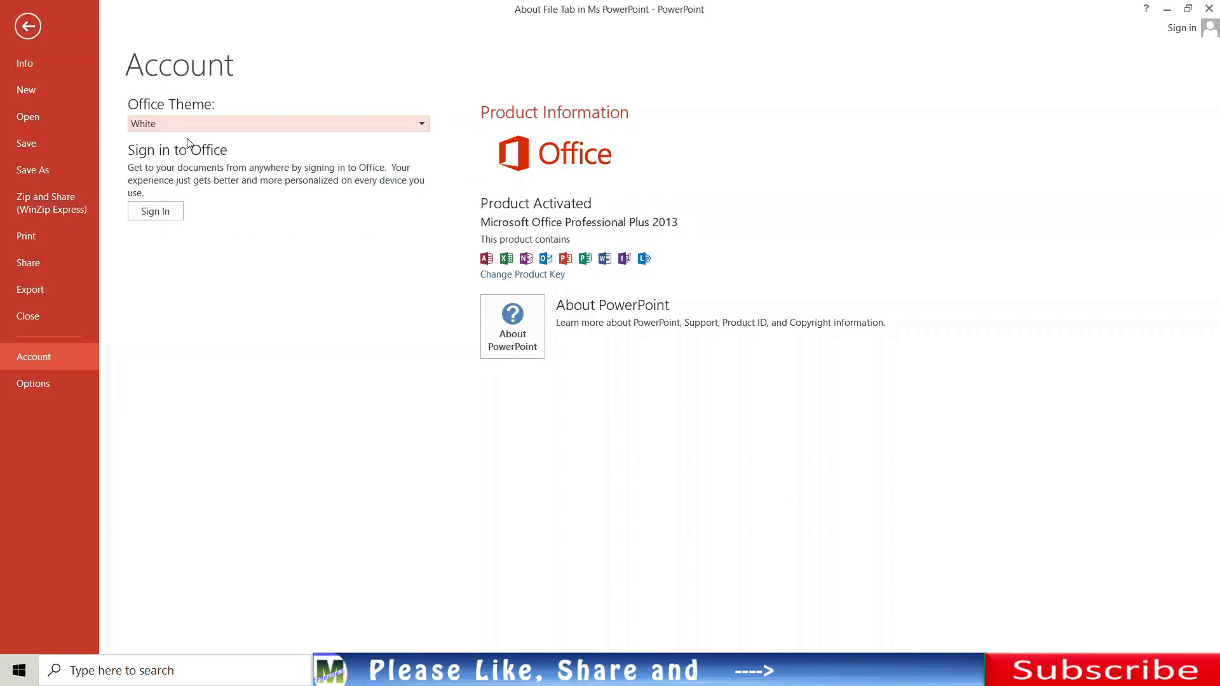
pyautogui.click(61, 383)
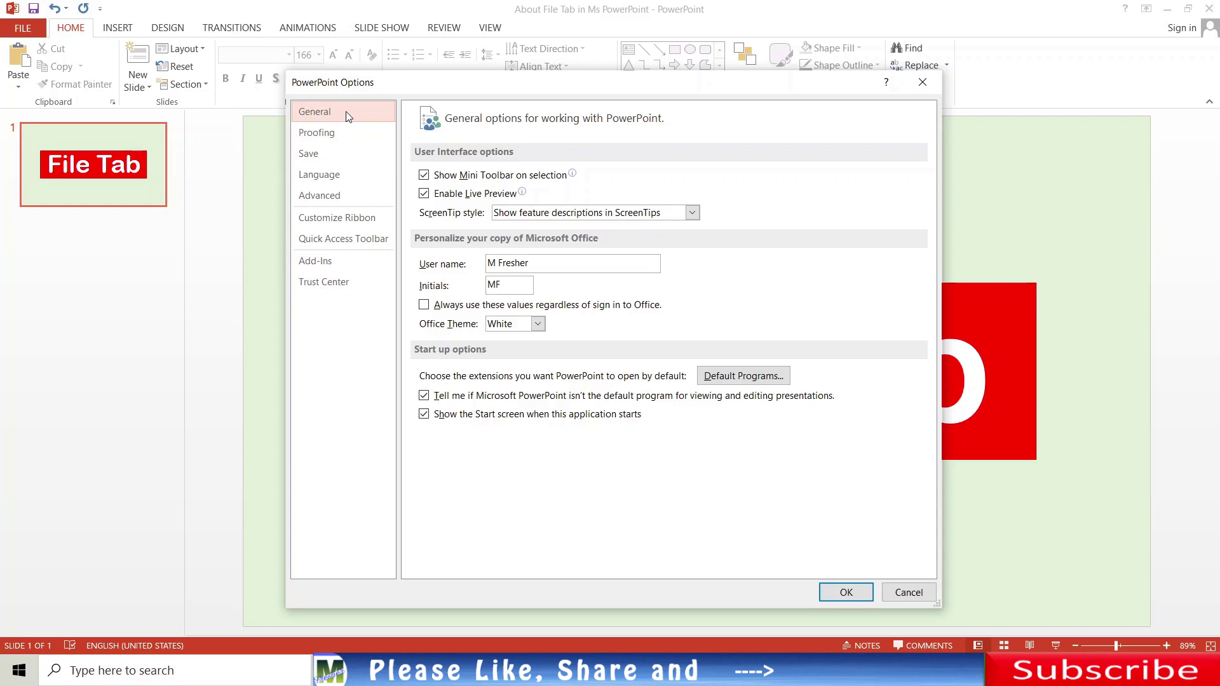
# Browse the Proofing, Save, Language and Advanced option pages
pyautogui.click(353, 134)
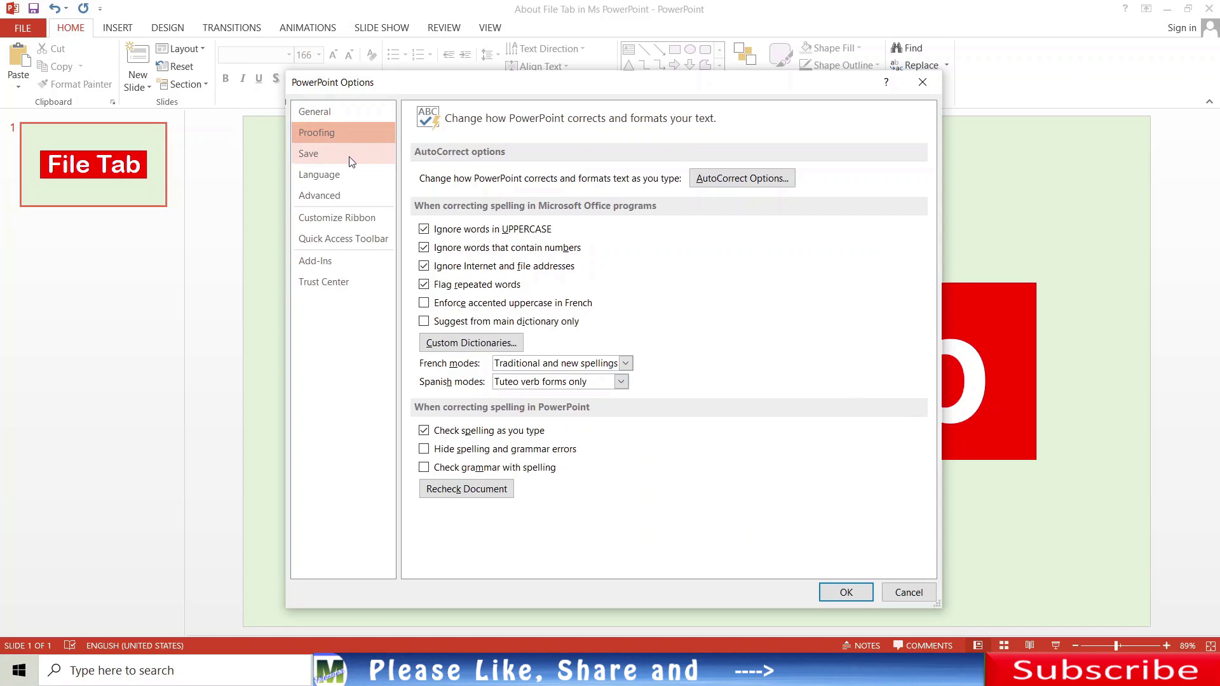
pyautogui.click(351, 162)
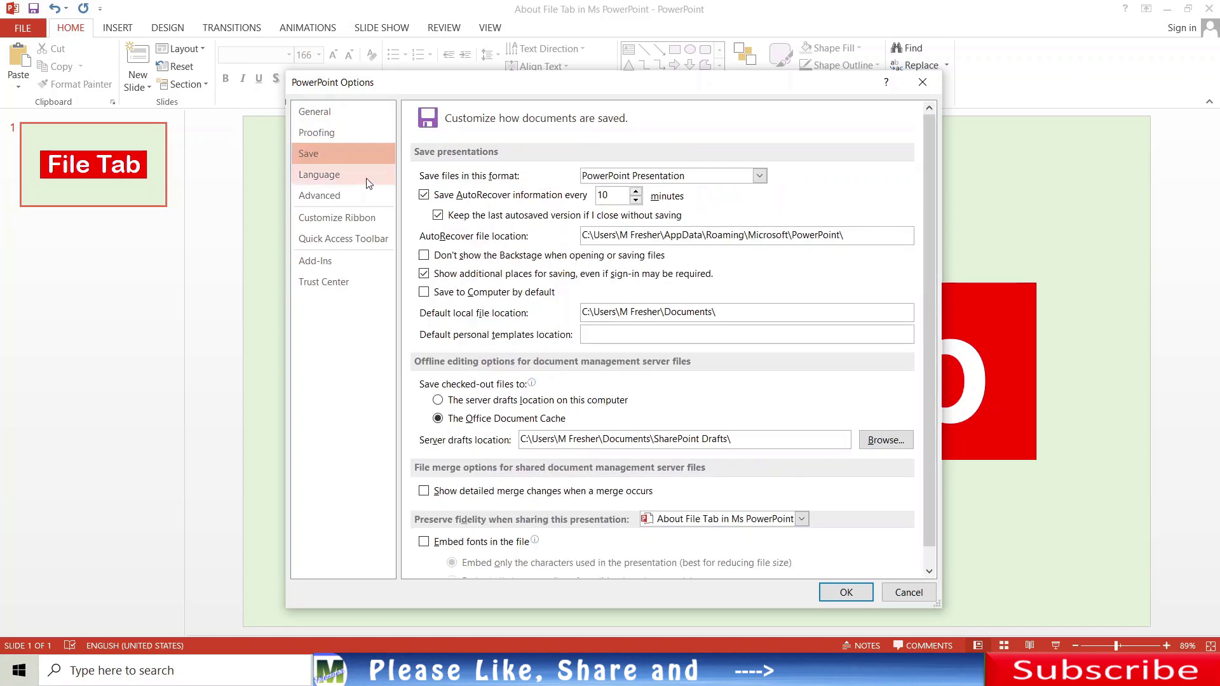
pyautogui.click(369, 181)
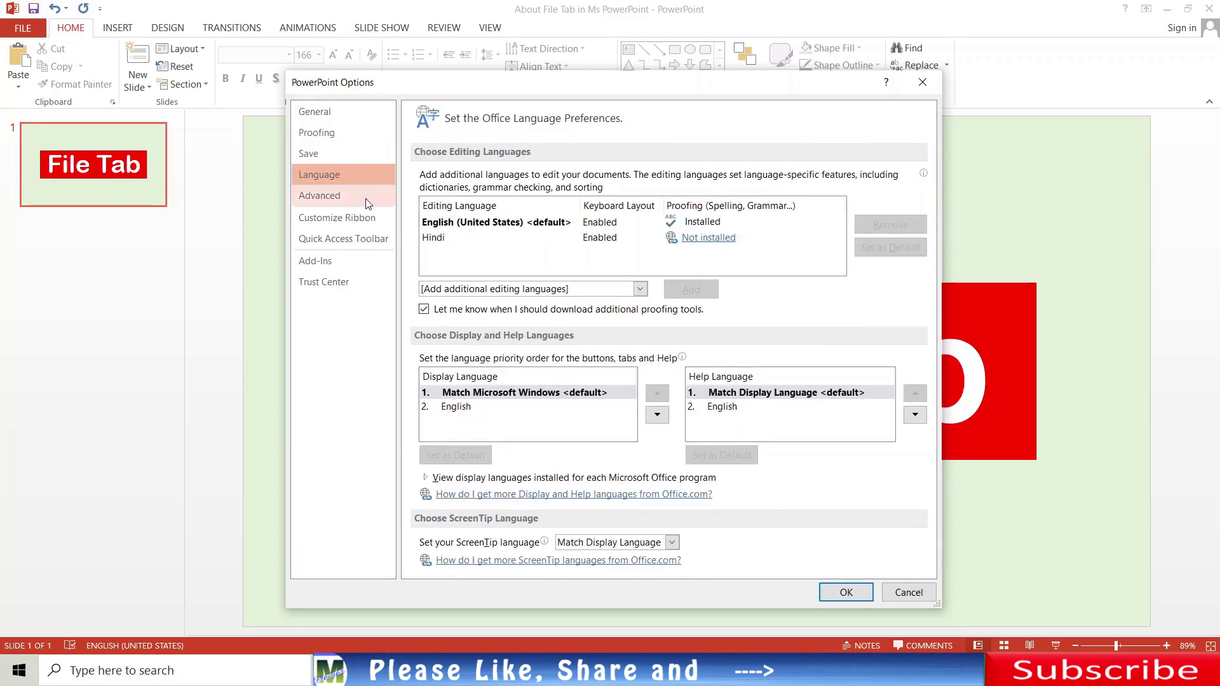
pyautogui.click(368, 203)
# View the Customize Ribbon, Quick Access Toolbar, Add-Ins and Trust Center pages, then close Options with OK
pyautogui.click(389, 220)
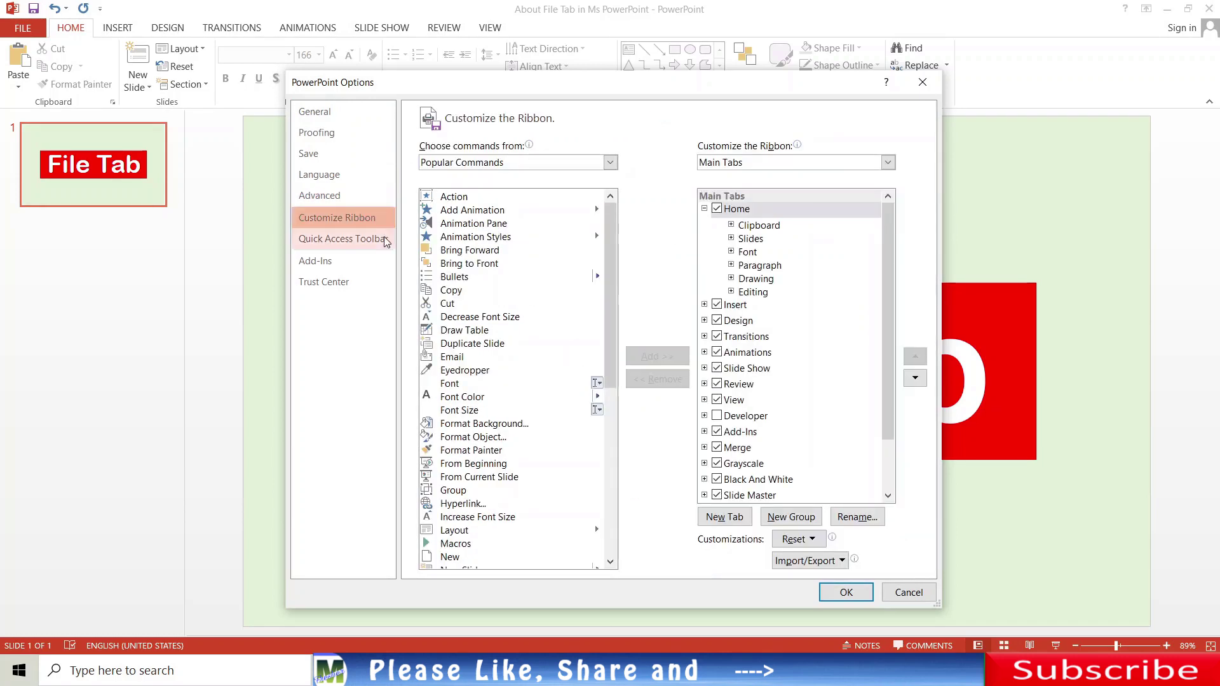
pyautogui.click(384, 238)
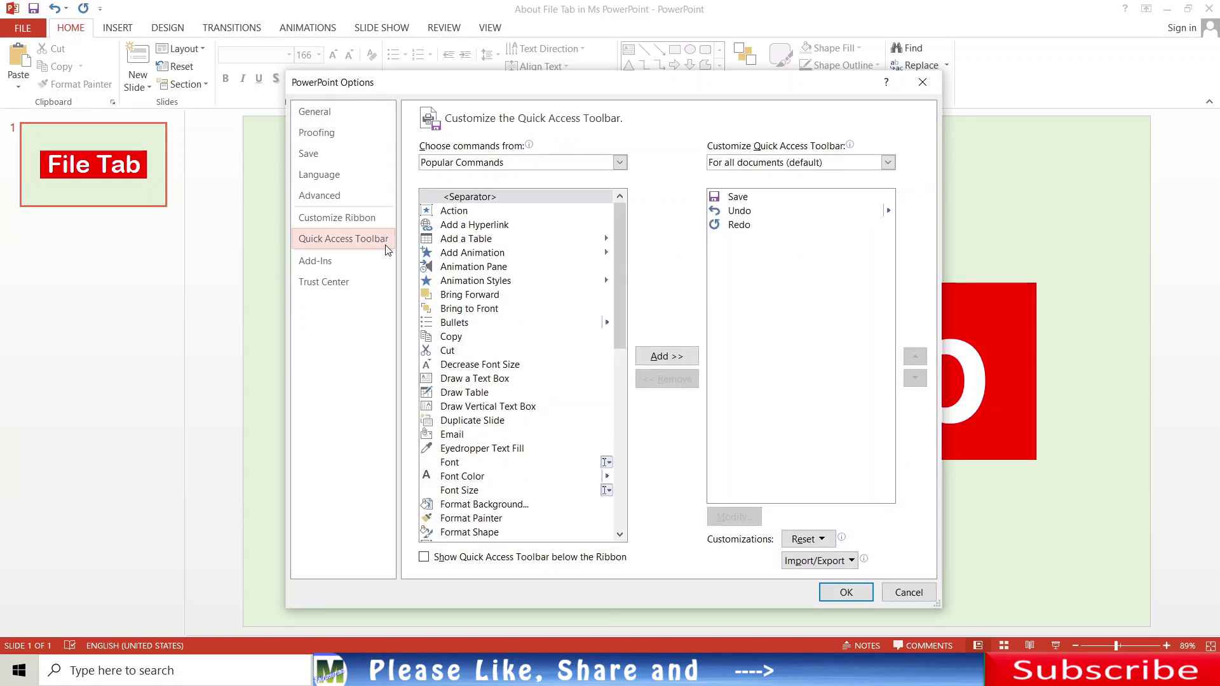
pyautogui.click(353, 262)
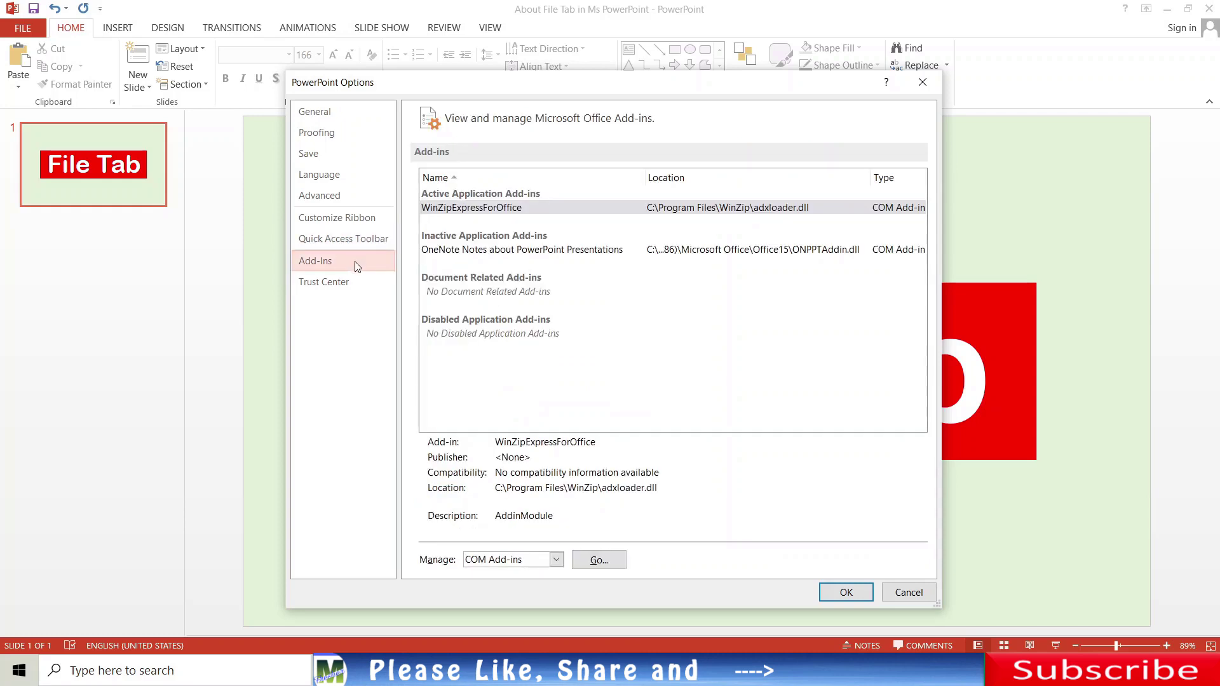
pyautogui.click(365, 282)
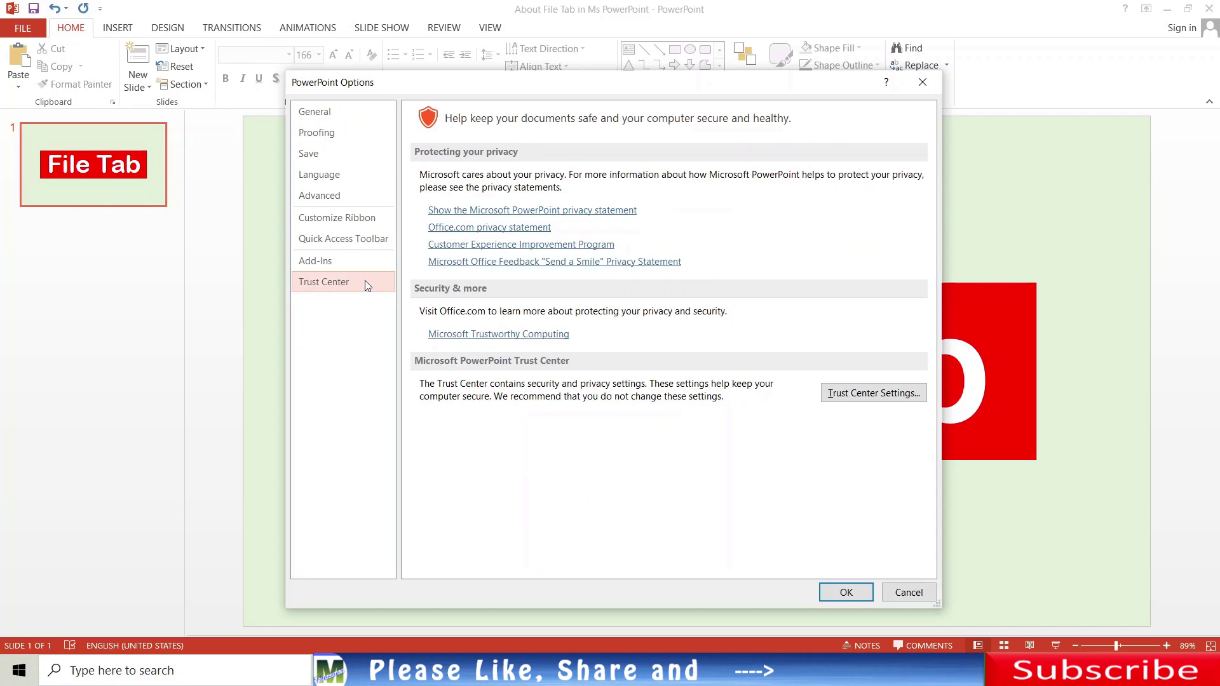
pyautogui.click(894, 592)
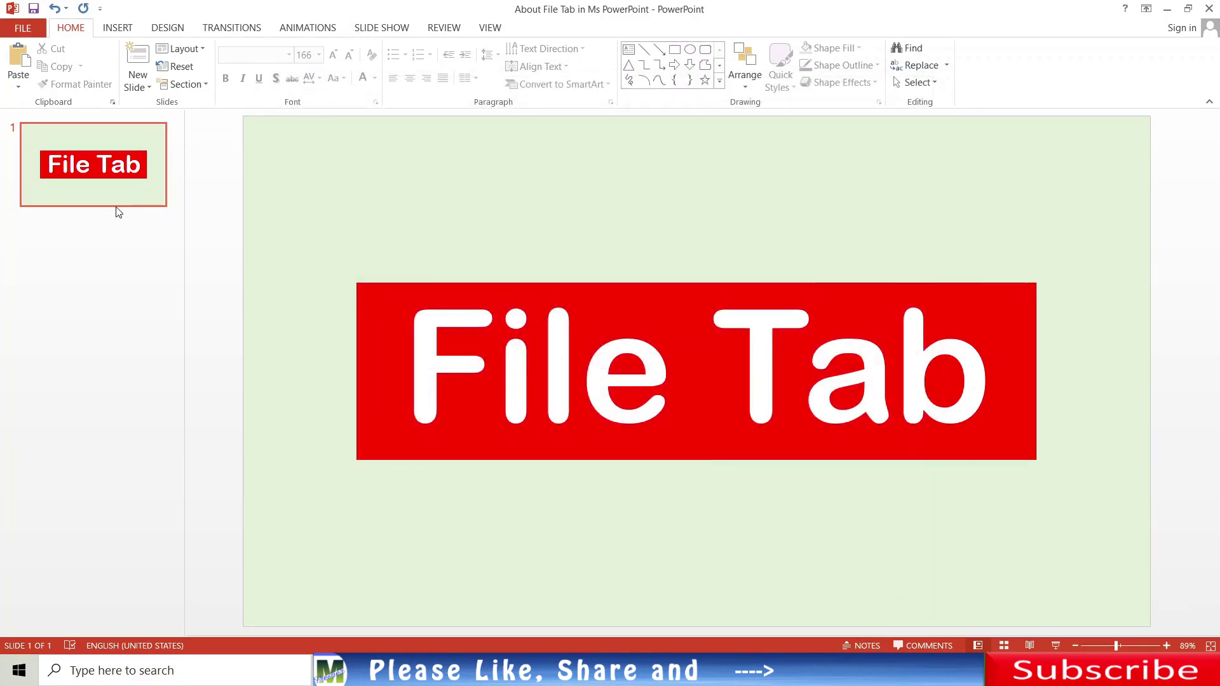